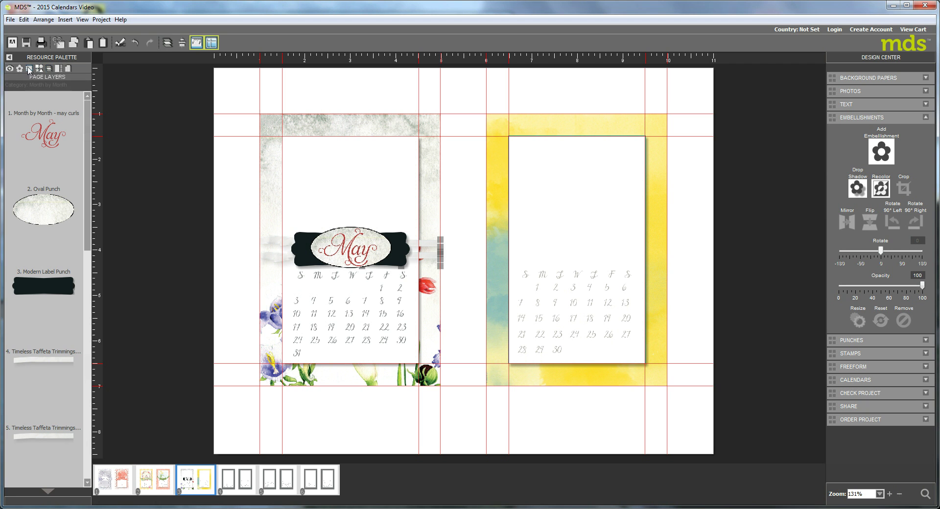
Step: Add the butterfly 2 stamp from the Wonderful Wings category to the May calendar page
left_click(28, 70)
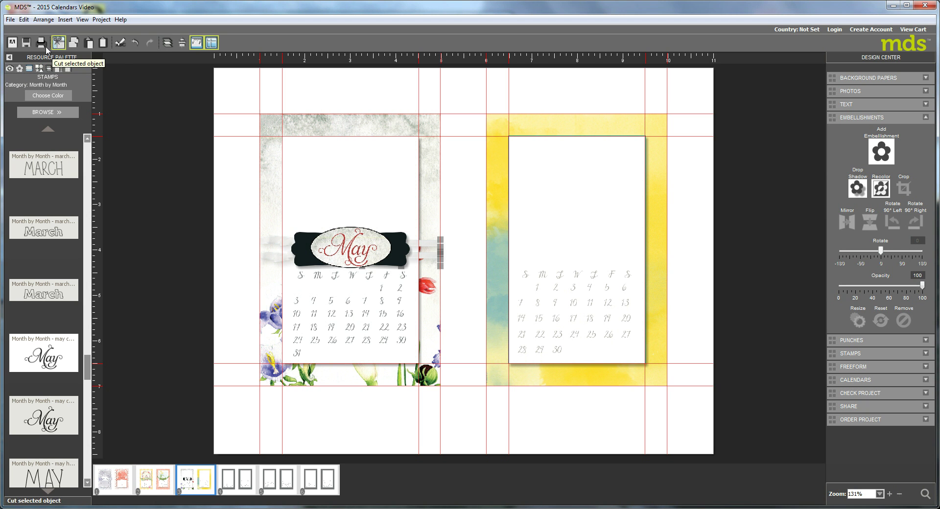
left_click(44, 112)
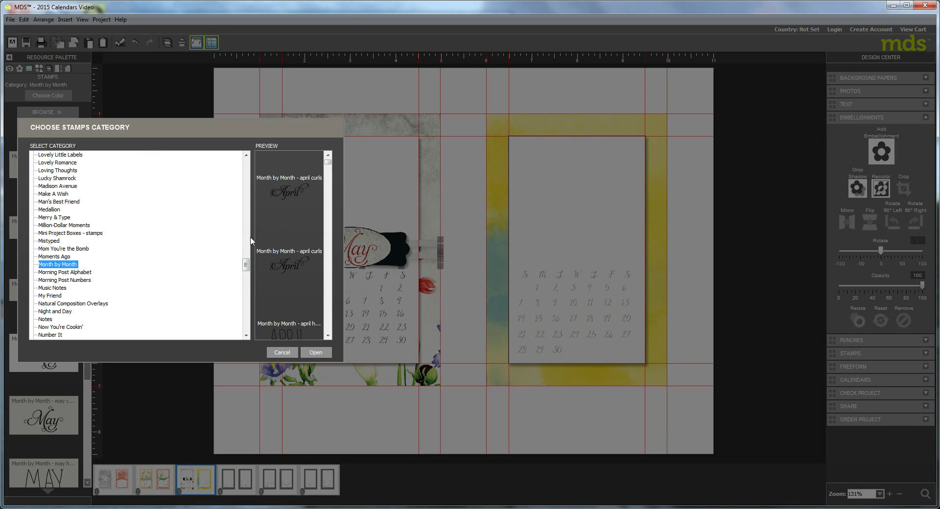
left_click_drag(245, 268, 248, 322)
left_click(54, 321)
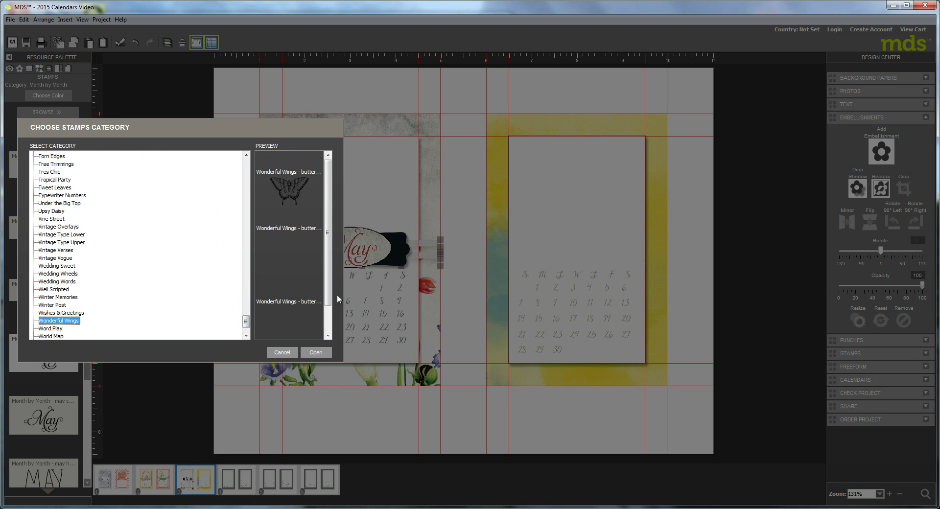
left_click(316, 353)
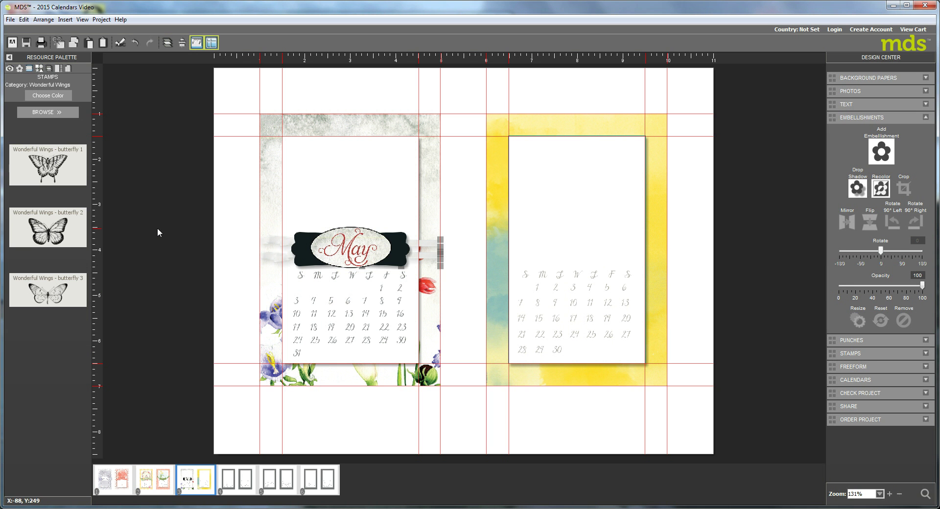
left_click_drag(44, 235, 389, 199)
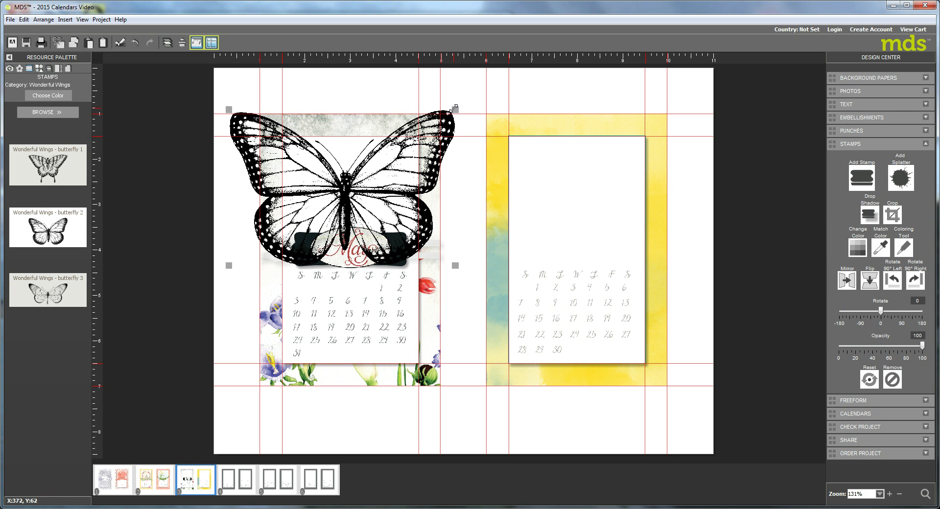
Step: Shrink the butterfly stamp to fit the width of the white panel and position it above the May label
left_click_drag(455, 108, 389, 190)
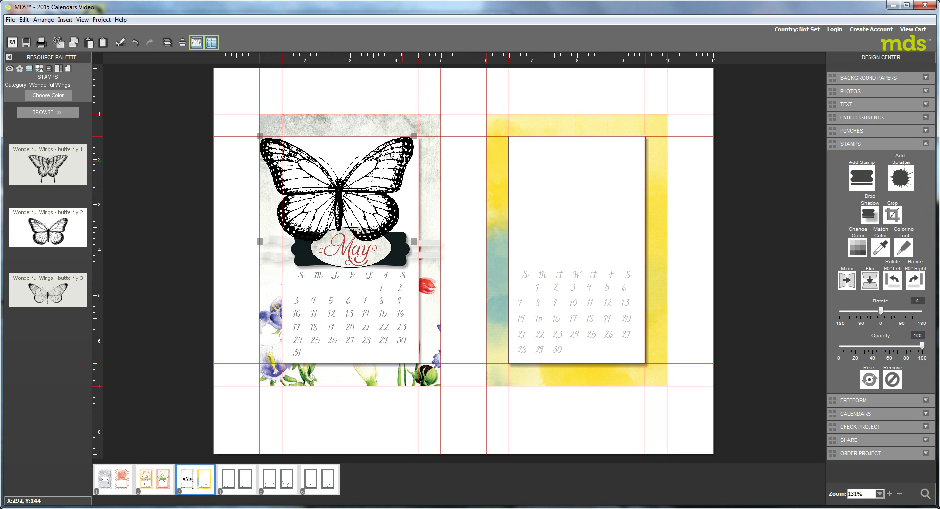
left_click_drag(414, 134, 403, 143)
left_click_drag(361, 197, 372, 184)
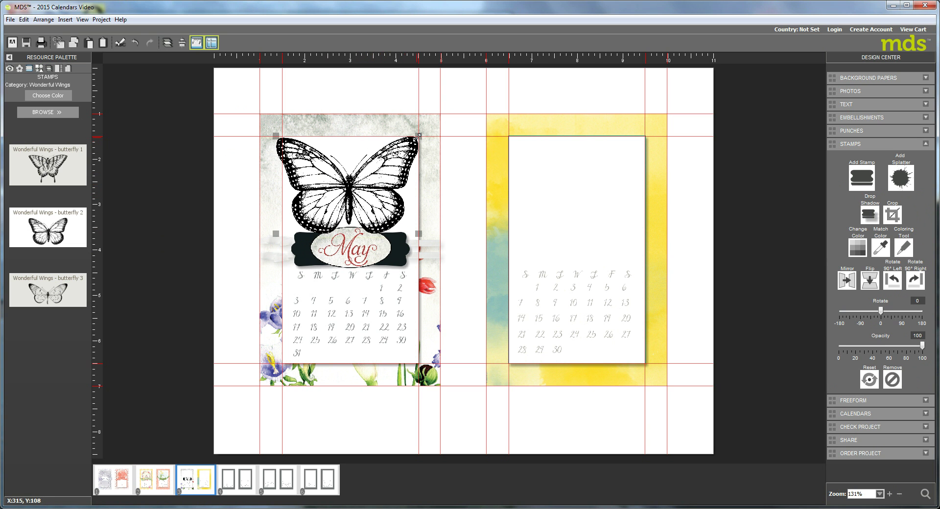
left_click_drag(418, 134, 407, 143)
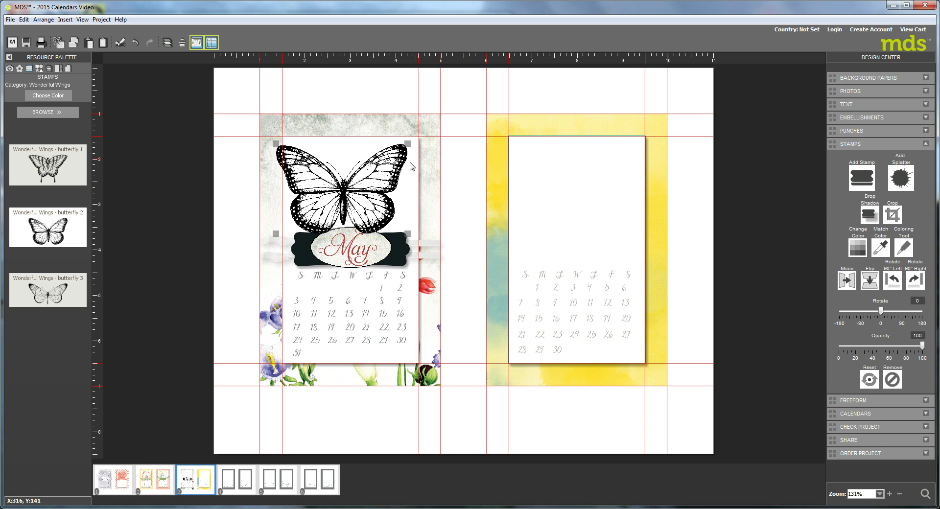
left_click_drag(380, 177, 387, 178)
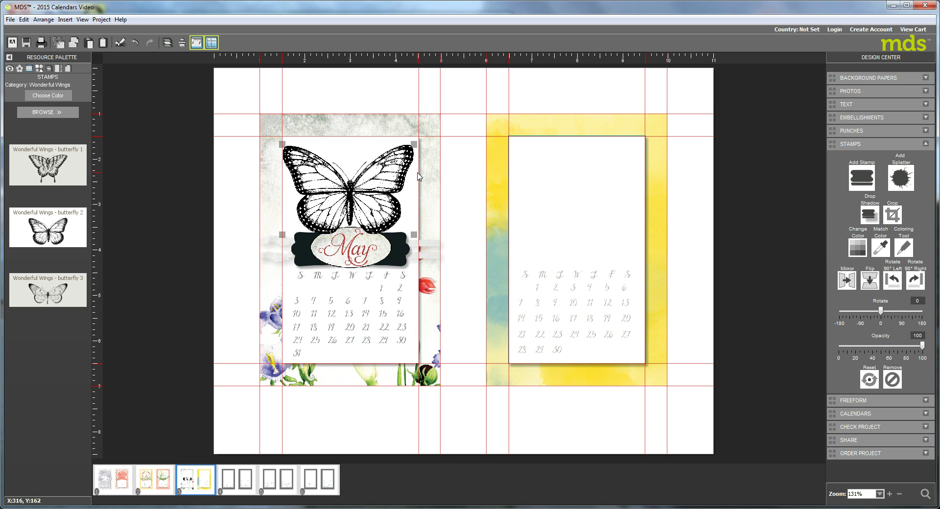
Step: Nudge the butterfly stamp right and up until it is centred in the white panel and clears the May label
key("Right")
key("Right")
key("Right")
key("Up")
key("Up")
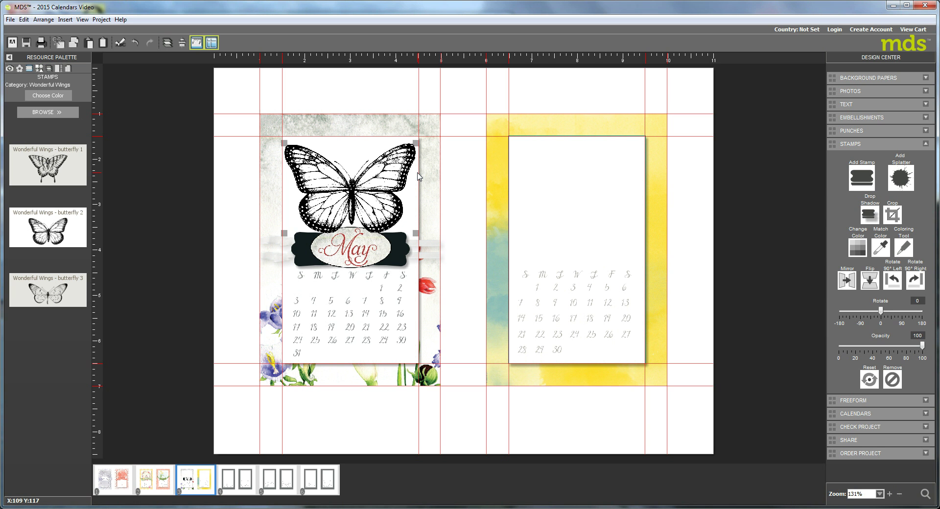
key("Up")
key("Up")
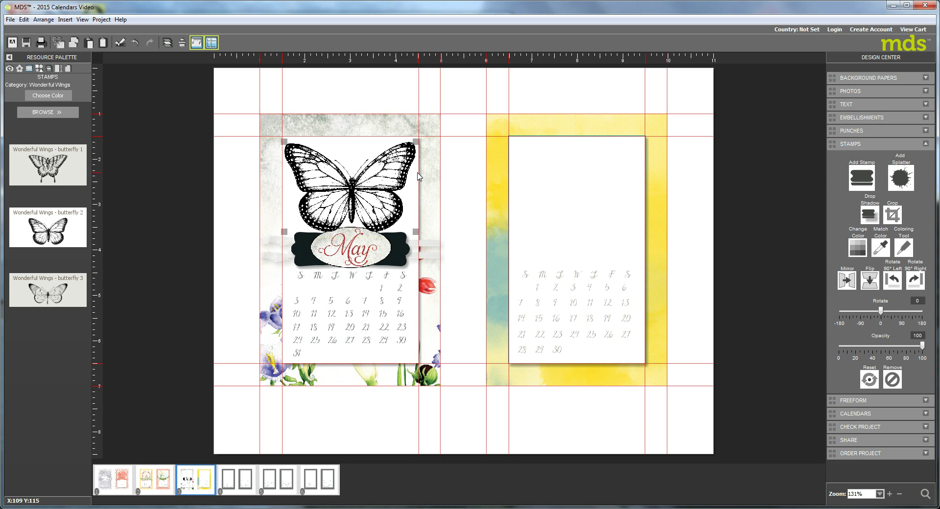
key("Up")
key("Up")
key("Up")
key("Up")
key("Up")
key("Up")
key("Up")
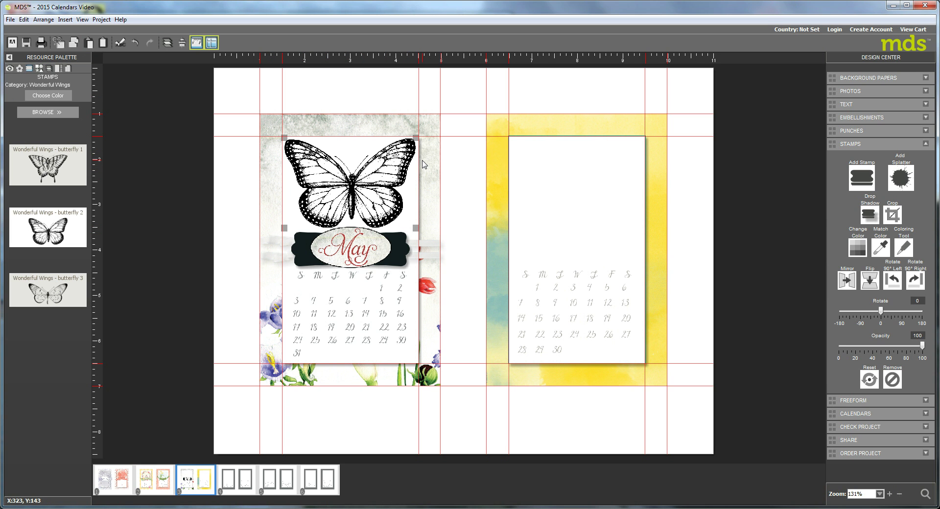
Step: Place an Oval Punch from the Basics category over the butterfly's upper-left wing
left_click(82, 21)
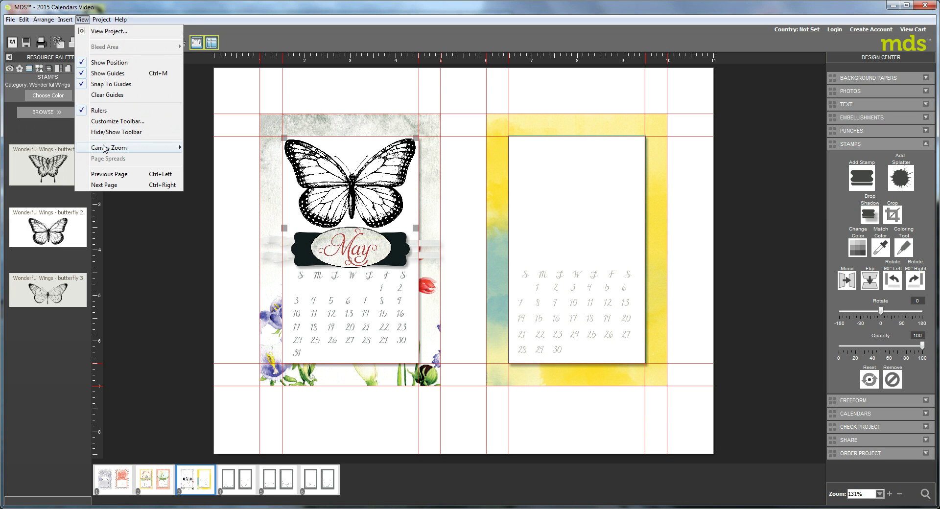
mouse_move(105, 147)
left_click(204, 212)
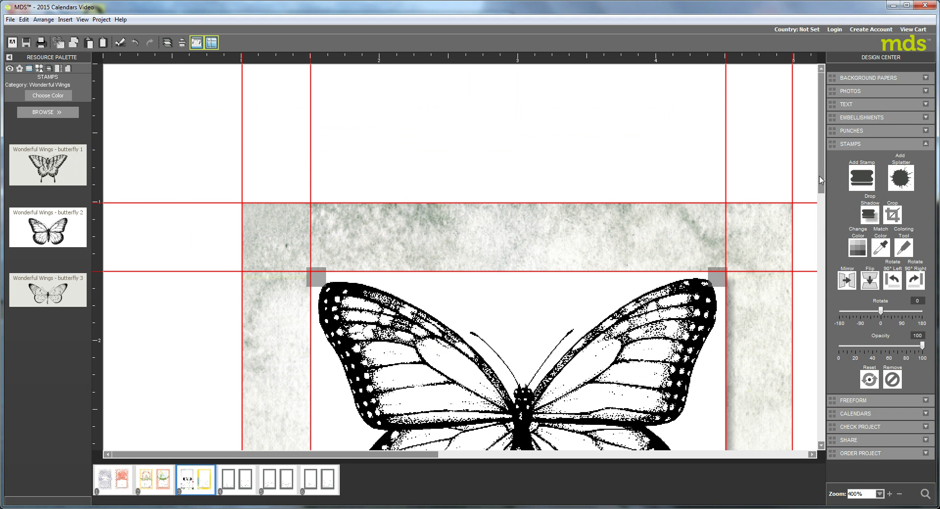
left_click_drag(822, 188, 819, 244)
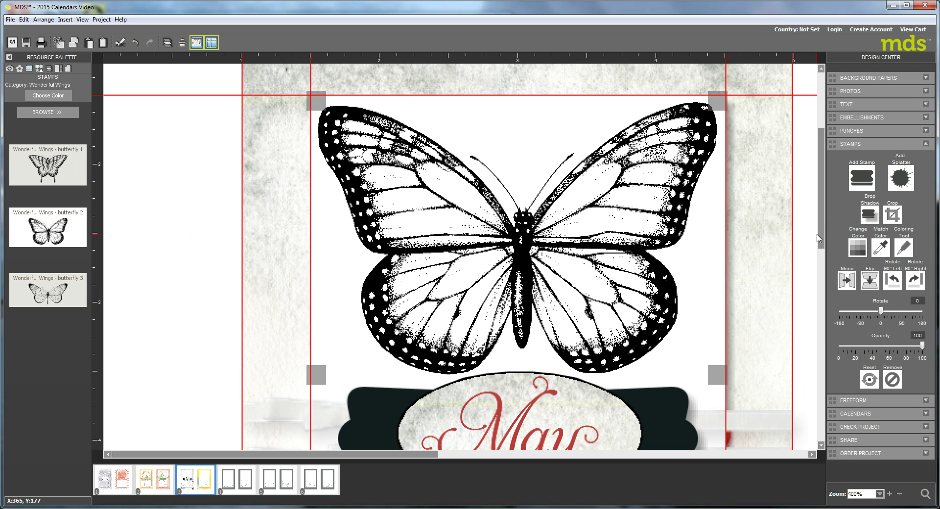
left_click(39, 69)
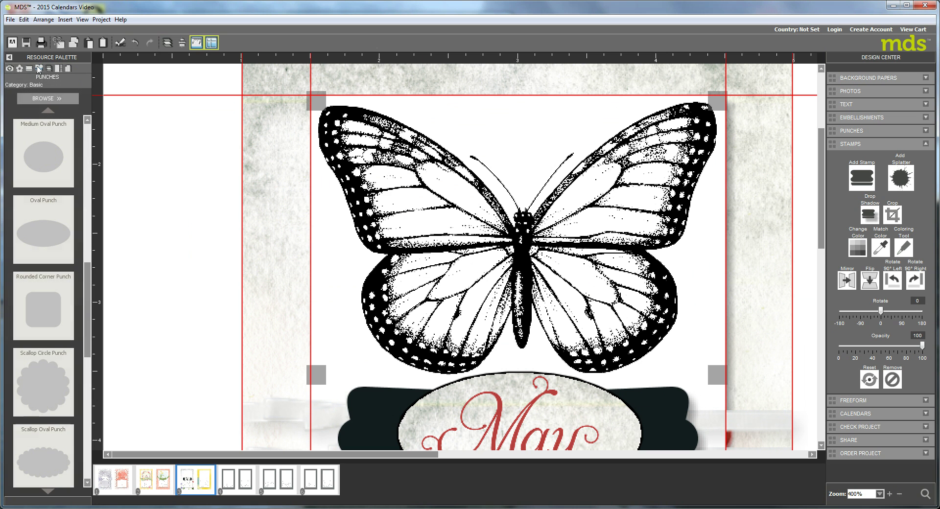
left_click(44, 98)
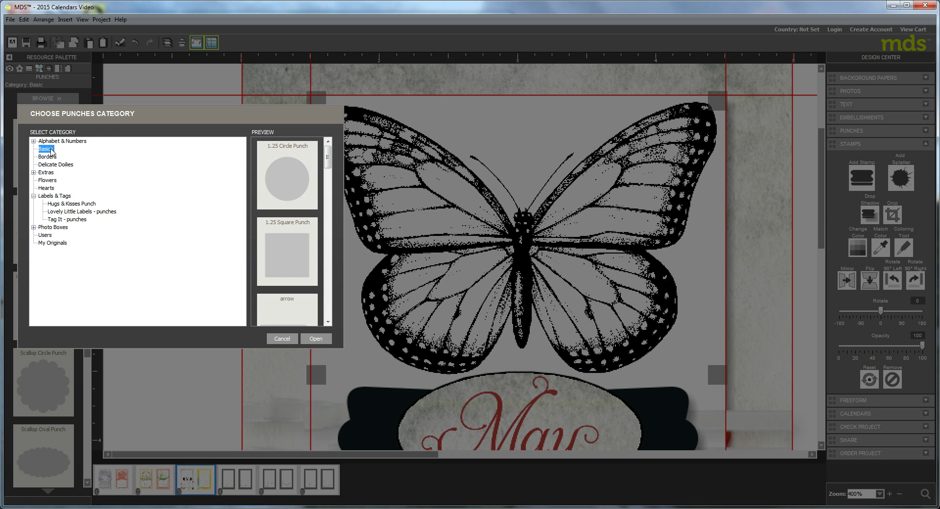
left_click(316, 339)
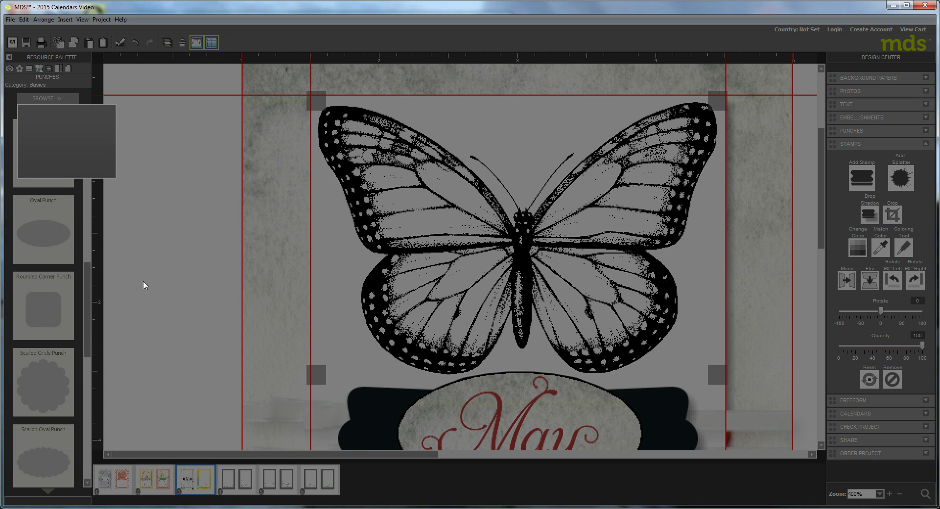
left_click_drag(38, 239, 446, 191)
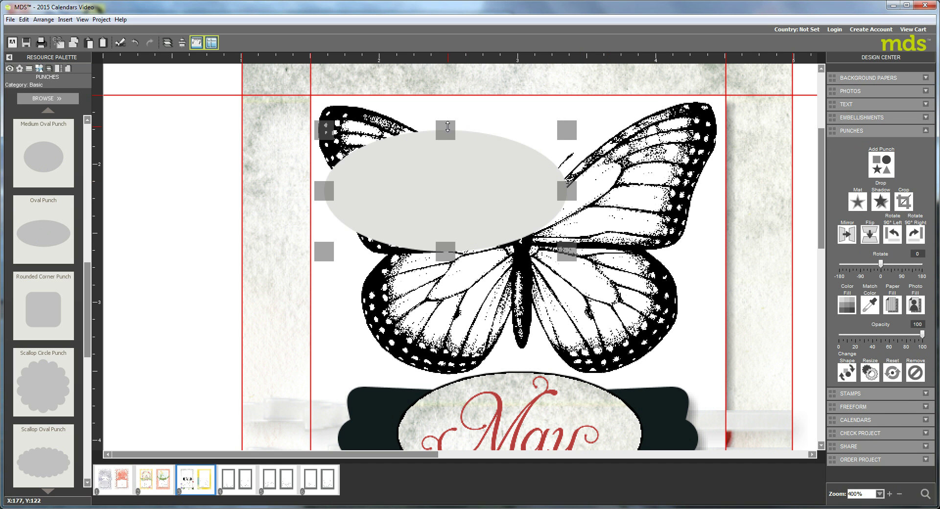
Step: Flatten and shorten the oval punch, rotate it to 22 degrees and move it onto the butterfly's upper-left wing
left_click_drag(446, 138, 447, 167)
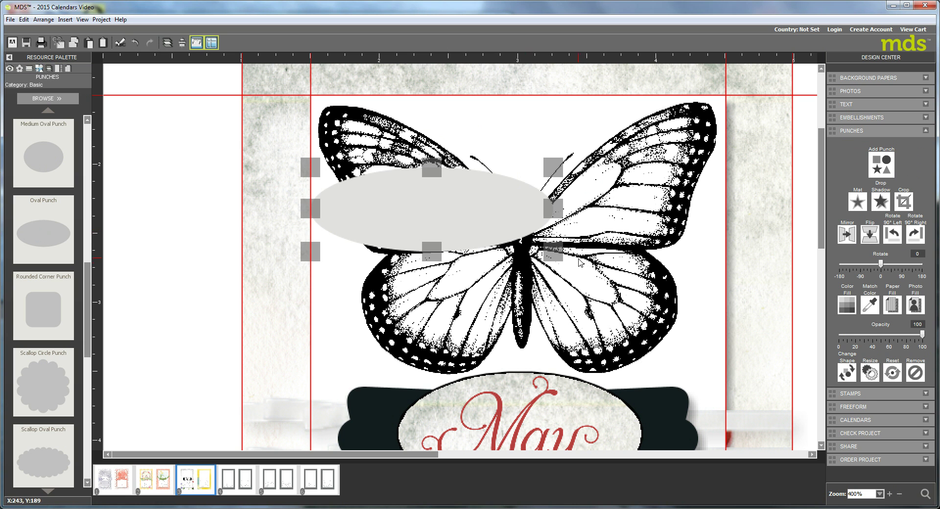
left_click_drag(557, 260, 539, 247)
left_click_drag(415, 244, 411, 224)
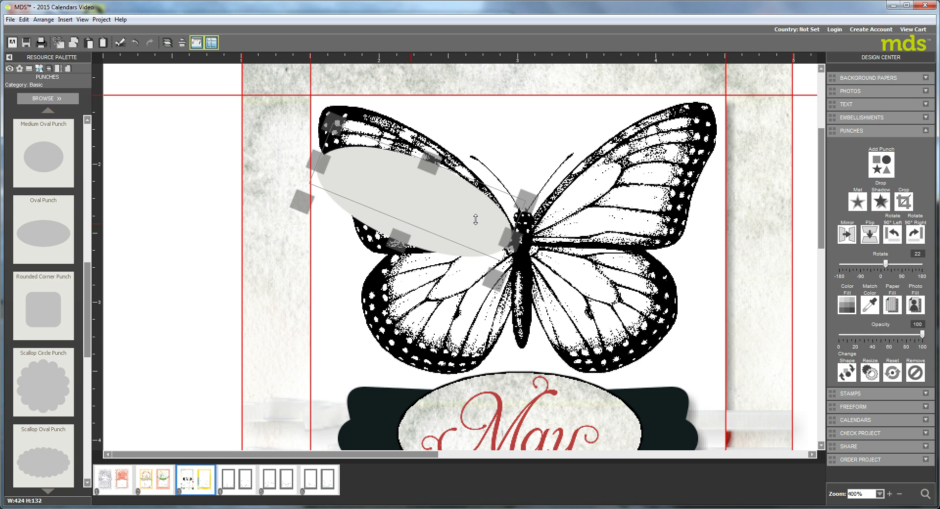
left_click_drag(475, 219, 461, 210)
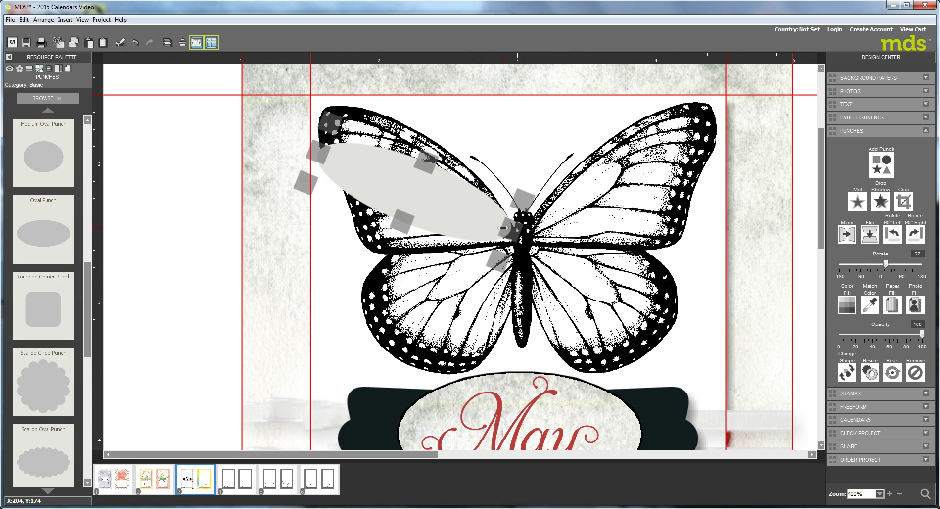
left_click_drag(505, 230, 386, 202)
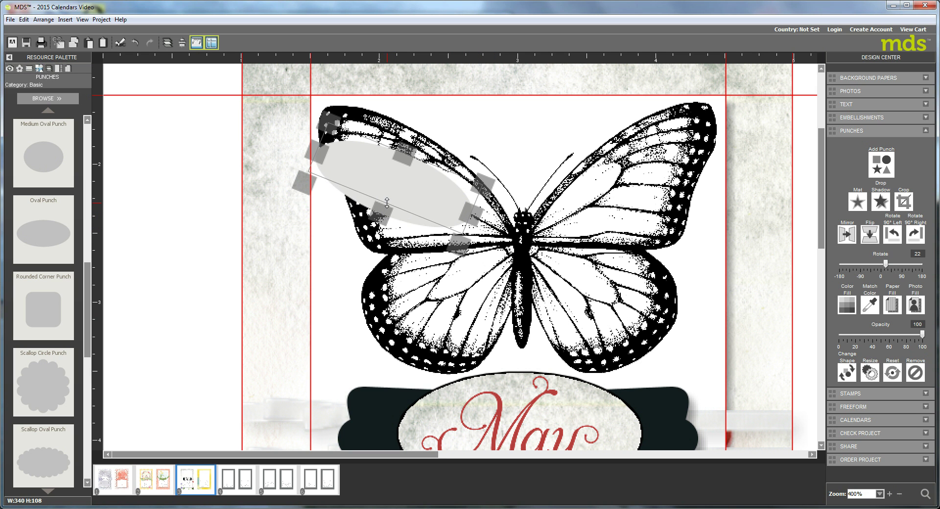
left_click_drag(390, 156, 395, 141)
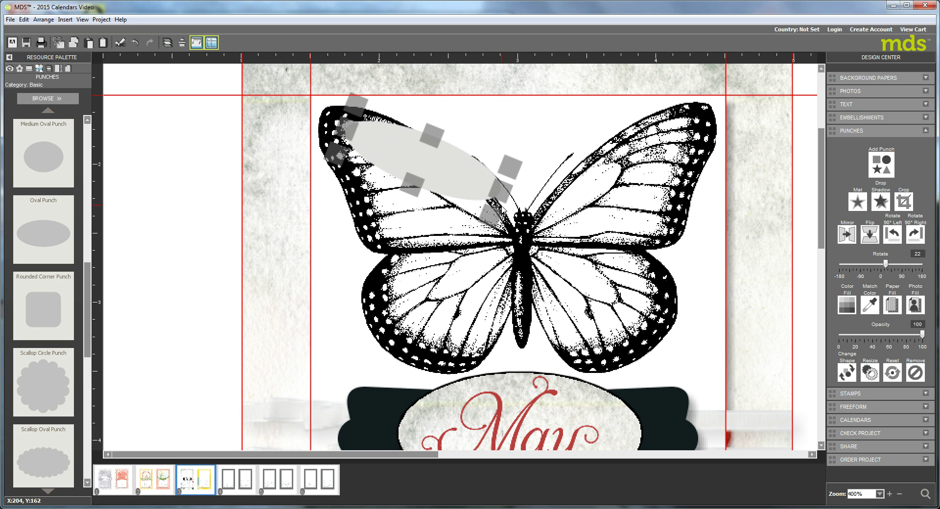
left_click_drag(495, 221, 497, 221)
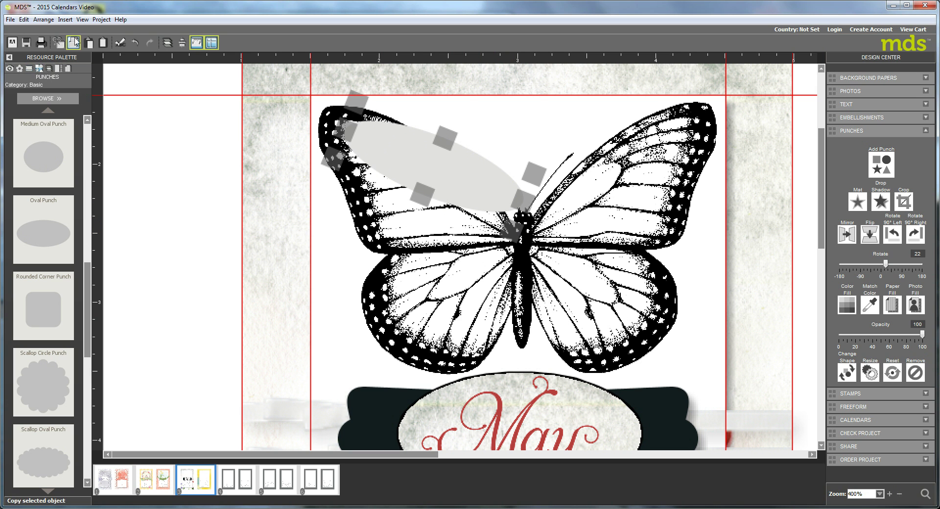
left_click(135, 44)
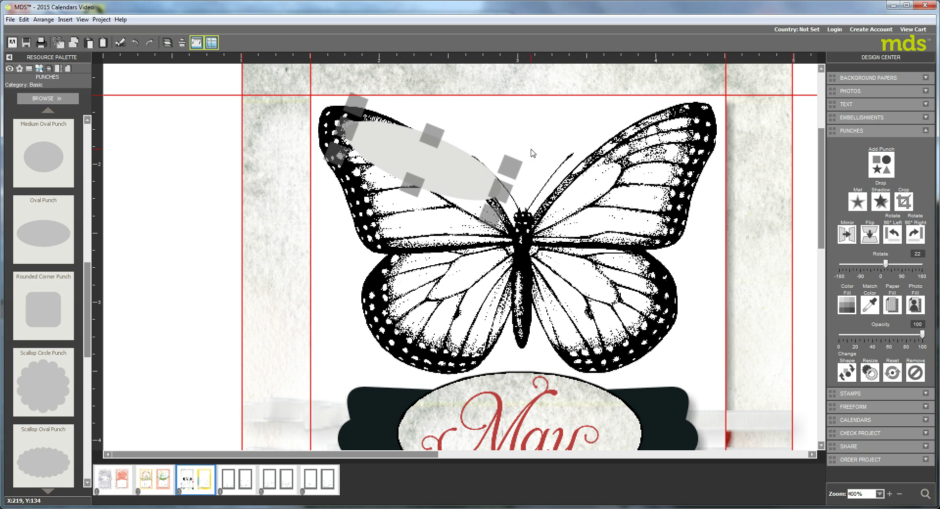
Step: Reshape the oval punch to a long, narrow ellipse and rotate it to 28 degrees along the upper-left wing's top edge
left_click_drag(516, 162, 491, 185)
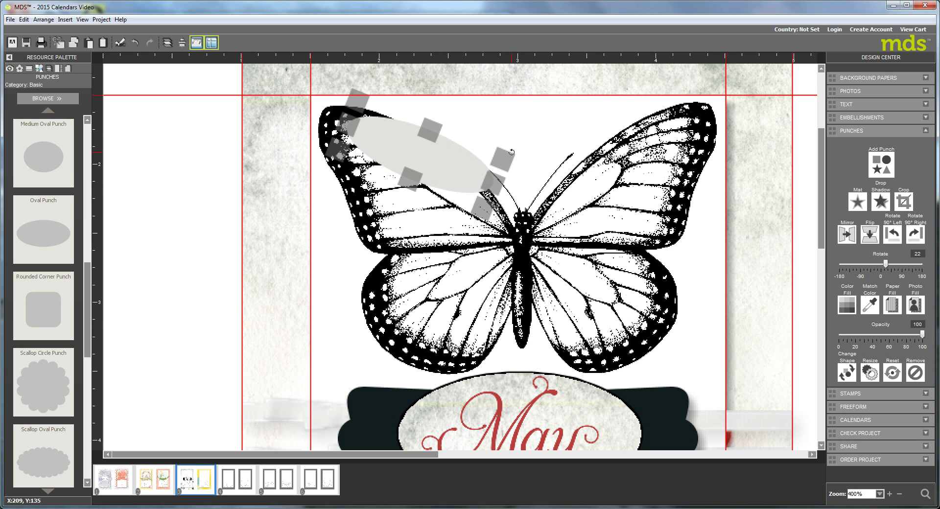
left_click_drag(511, 153, 511, 161)
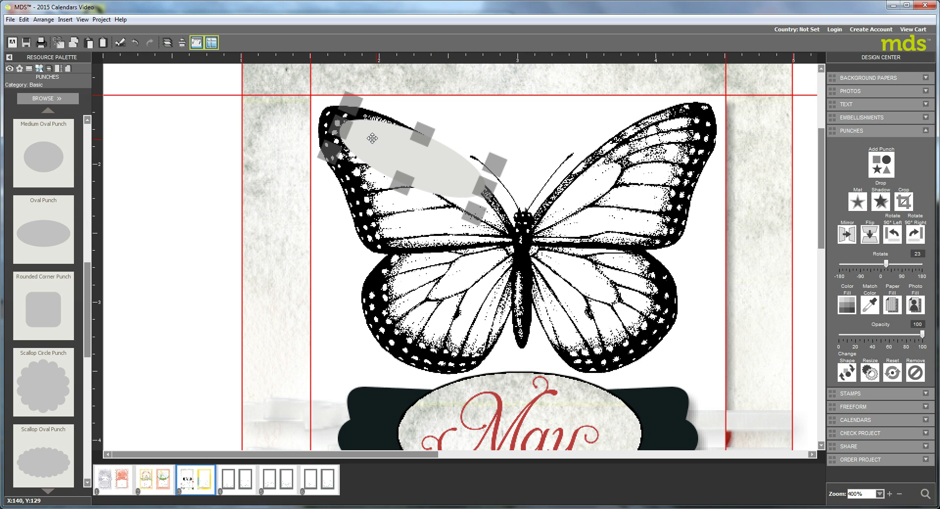
left_click_drag(486, 193, 509, 206)
left_click_drag(421, 190, 424, 185)
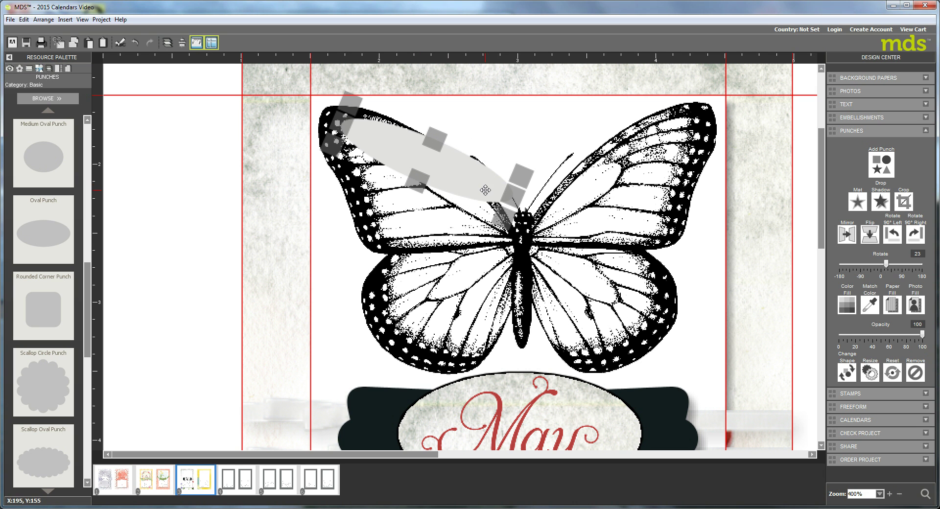
left_click_drag(492, 191, 477, 185)
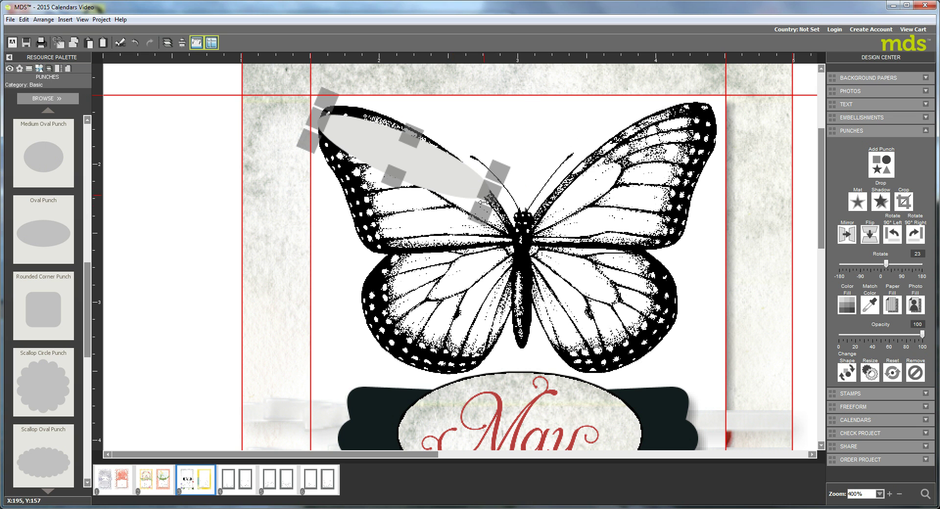
left_click_drag(482, 224, 481, 226)
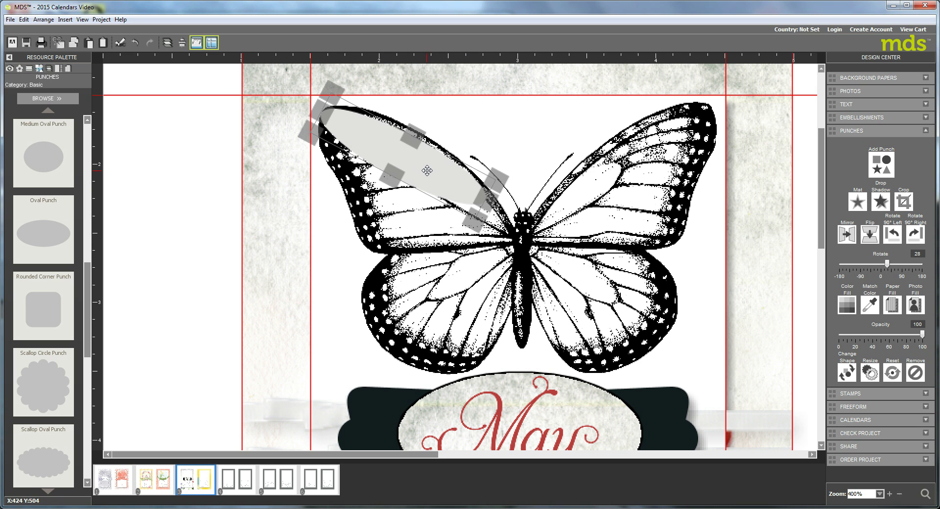
Step: Shorten the oval punch slightly and nudge it to align with the top edge of the butterfly's upper-left wing
left_click_drag(653, 174, 656, 179)
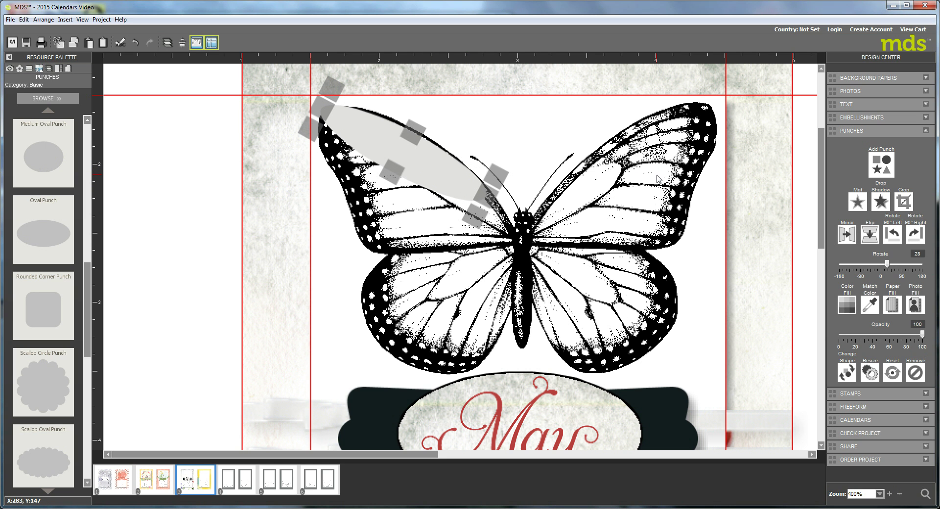
key("Up")
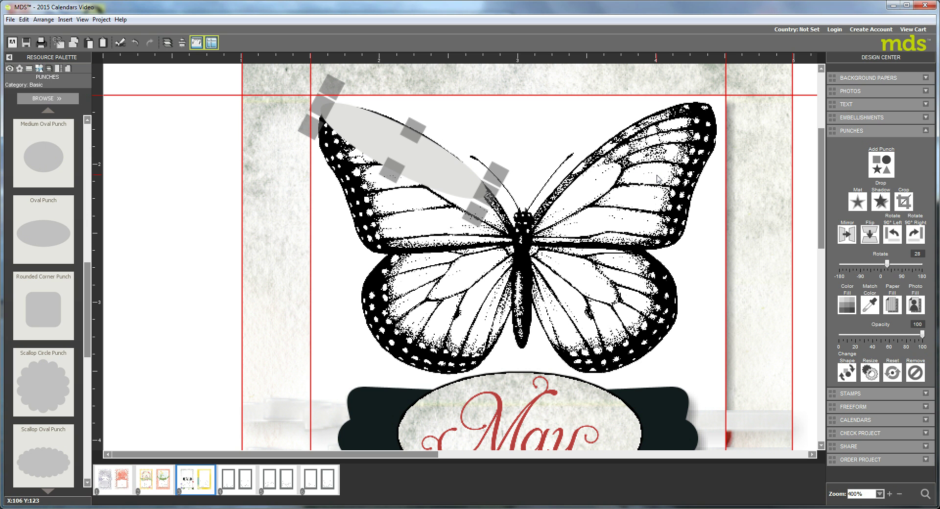
left_click_drag(323, 107, 489, 85)
left_click_drag(403, 160, 455, 154)
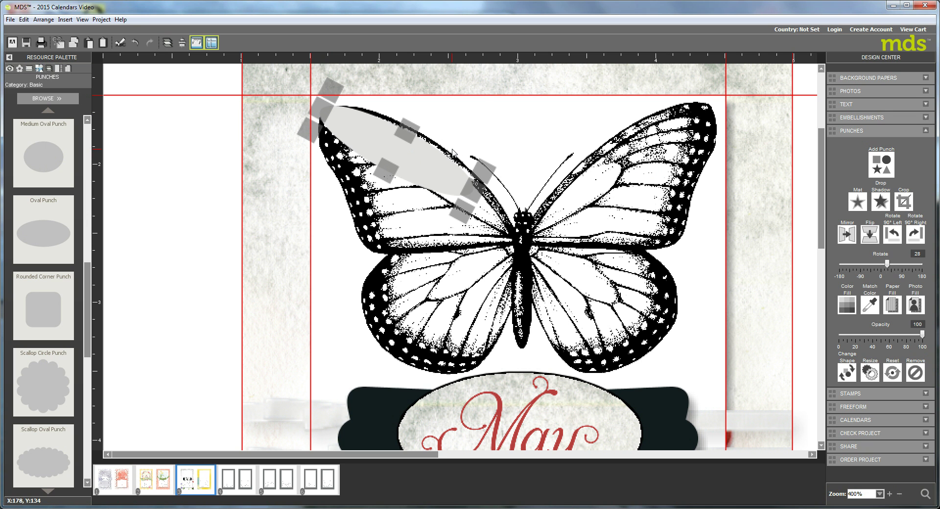
key("Right")
key("Right")
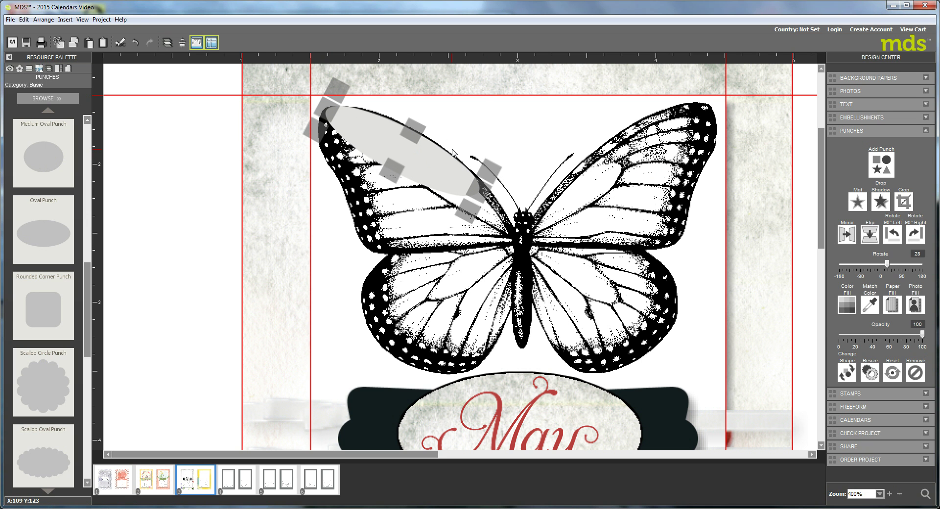
Step: Fine-tune the oval punch's position so its upper curve follows the outline of the butterfly's upper-left wing
left_click_drag(452, 152, 454, 153)
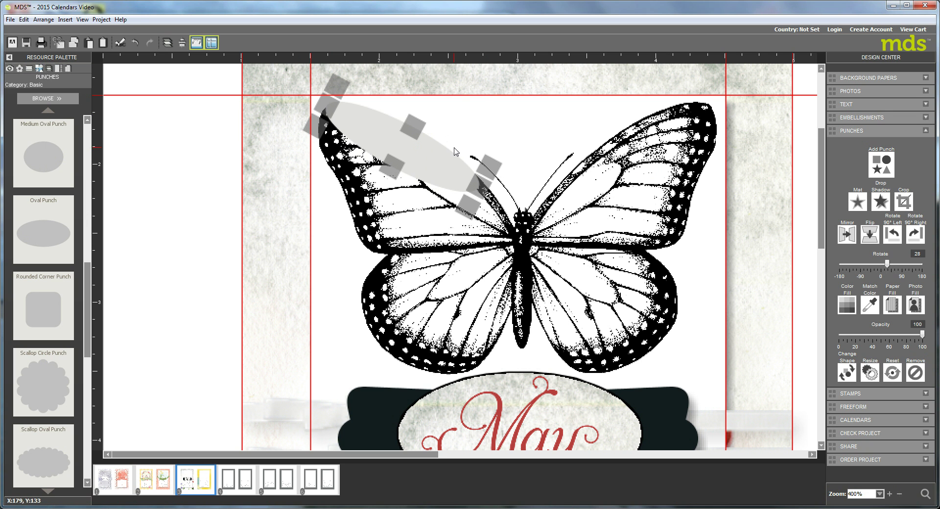
key("Down")
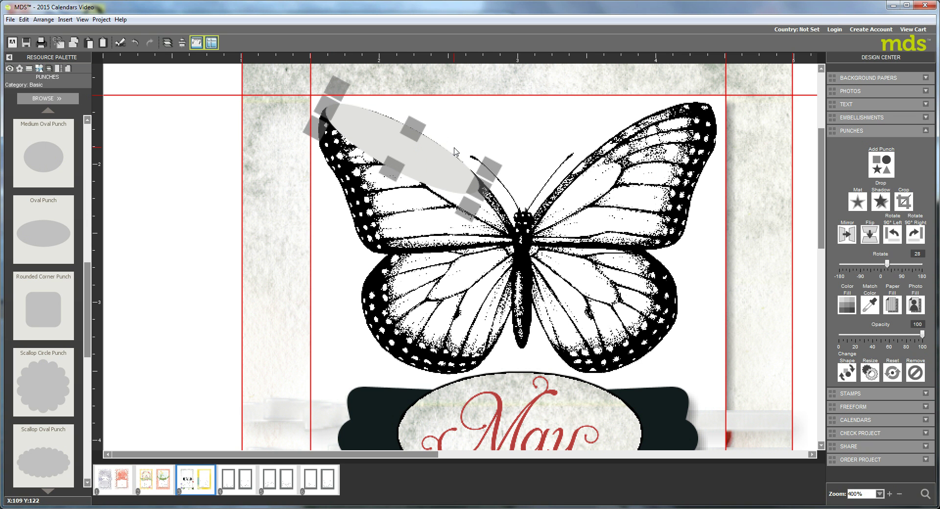
key("Down")
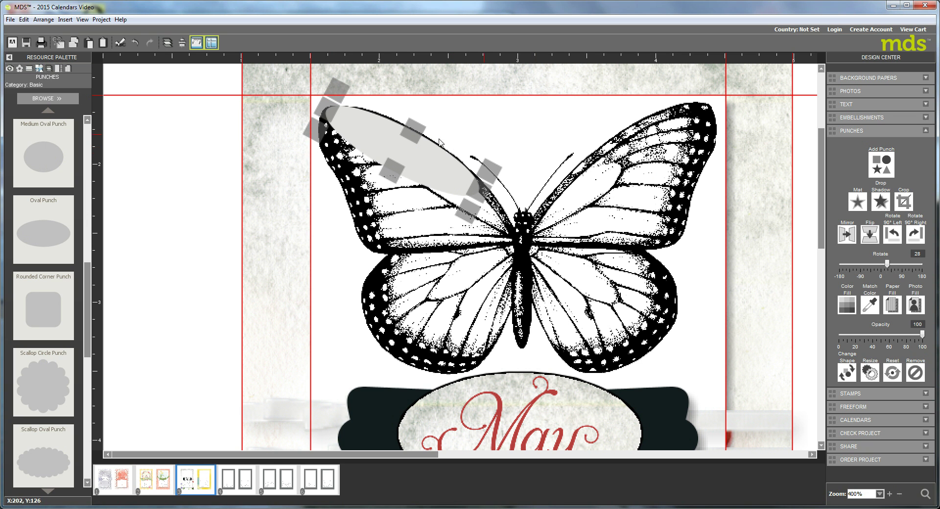
Step: Fill the oval punch with the Summertime Splendor - orchids background paper
left_click(893, 306)
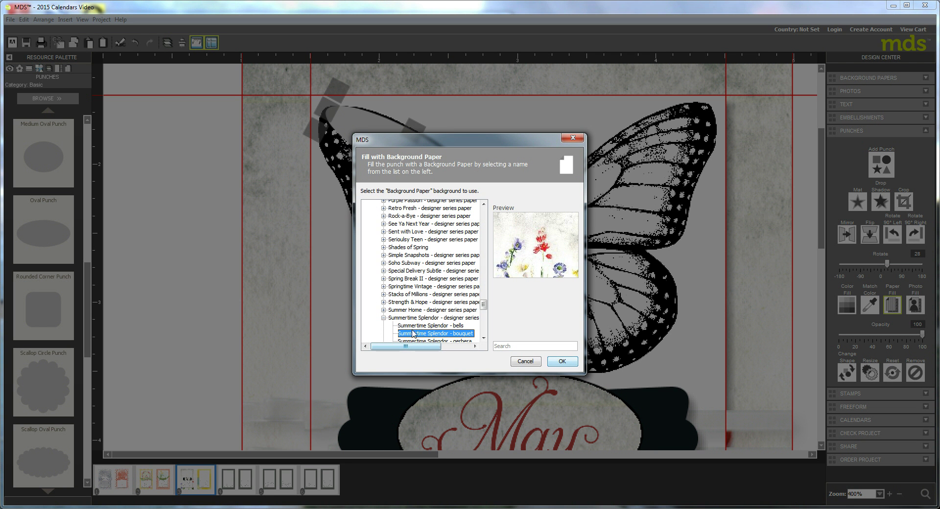
left_click_drag(484, 307, 484, 310)
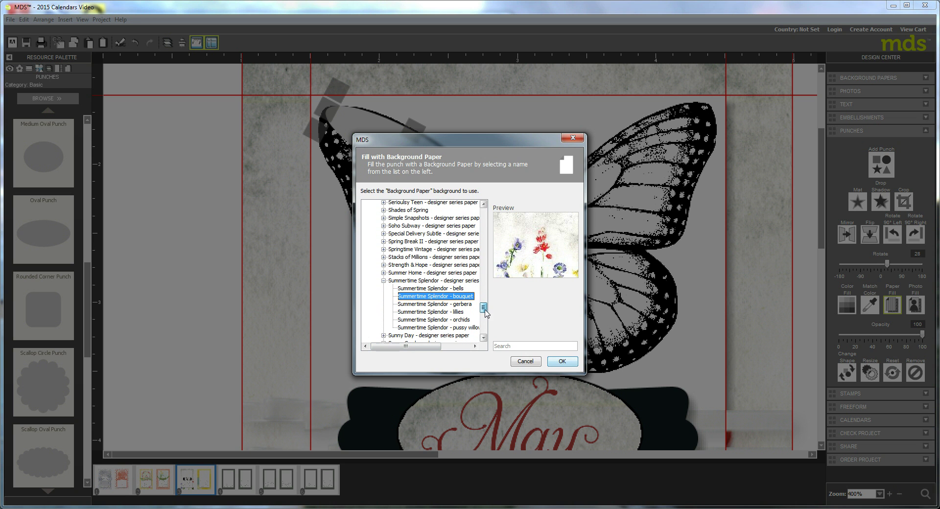
left_click(384, 281)
left_click(384, 281)
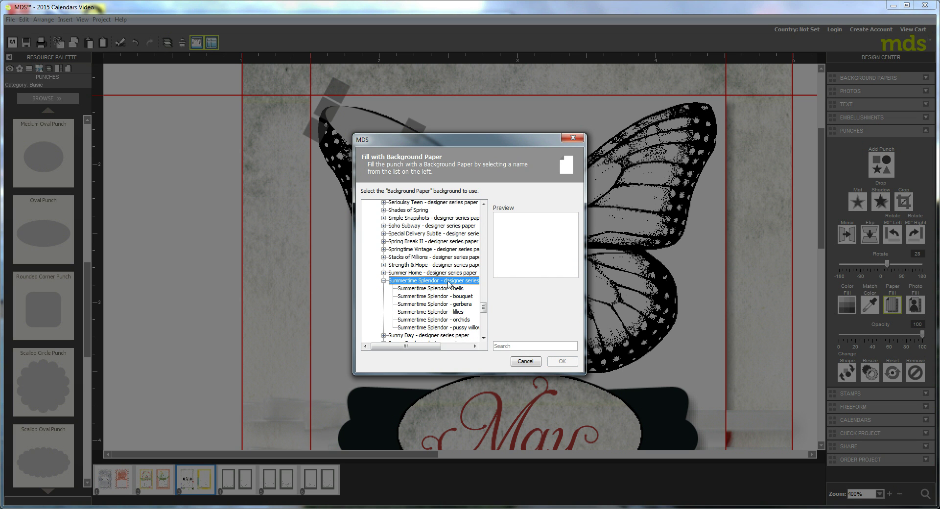
left_click(424, 320)
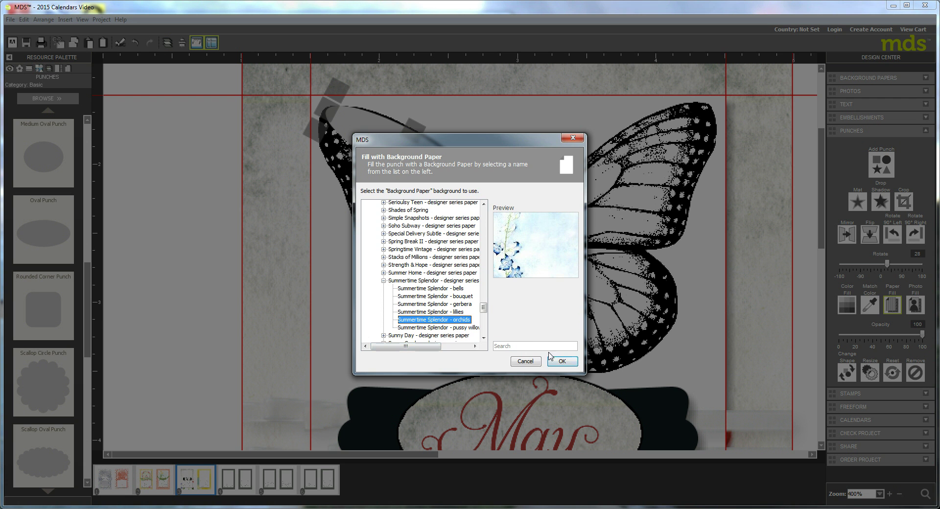
left_click(561, 364)
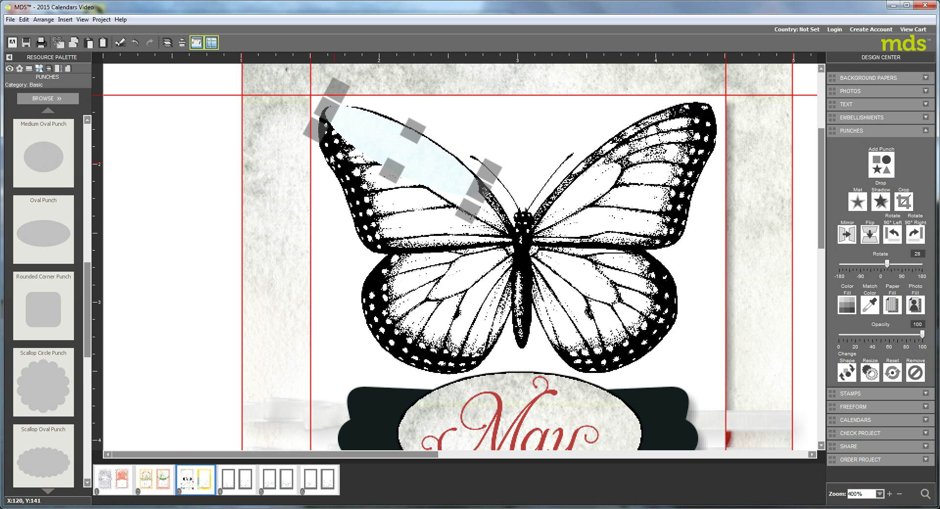
Step: Open the oval's paper fill for editing, enlarge the orchid image several times and shift it behind the punch opening
double_click(398, 147)
left_click_drag(401, 272, 533, 245)
mouse_move(418, 272)
left_mouse_down()
mouse_move(430, 284)
mouse_move(438, 260)
mouse_move(421, 251)
mouse_move(448, 290)
mouse_move(430, 258)
mouse_move(436, 277)
mouse_move(432, 269)
left_mouse_up()
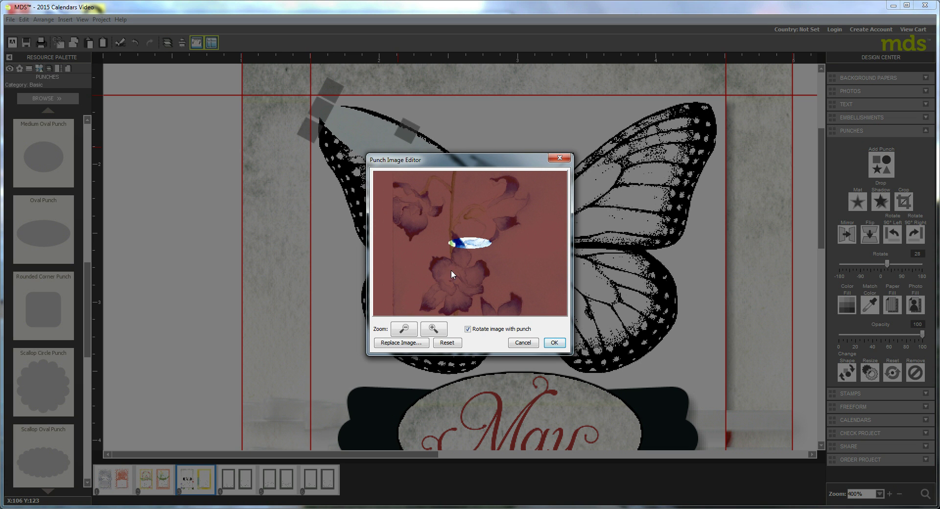
mouse_move(456, 272)
left_mouse_down()
mouse_move(444, 253)
mouse_move(444, 265)
mouse_move(451, 263)
left_mouse_up()
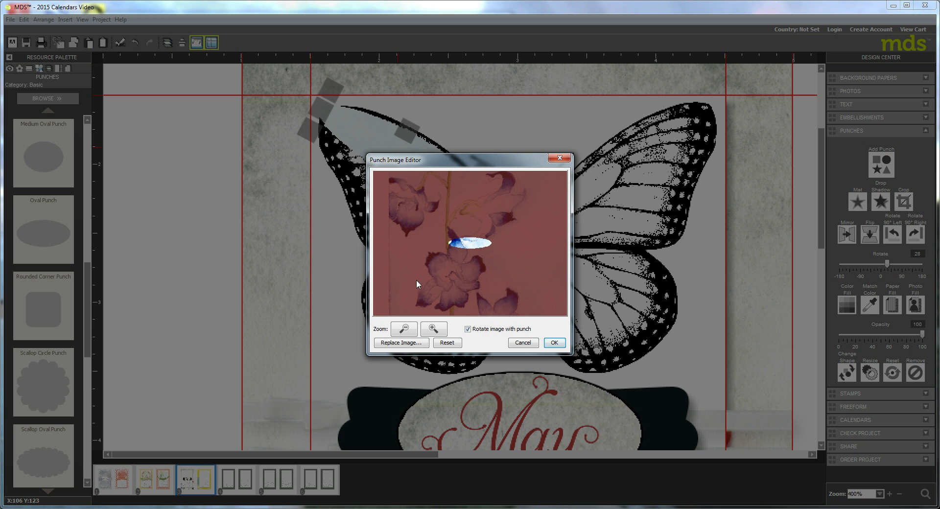
left_click(433, 329)
left_click(432, 329)
left_click(433, 329)
left_click(432, 329)
left_click(433, 329)
left_click_drag(456, 254, 510, 228)
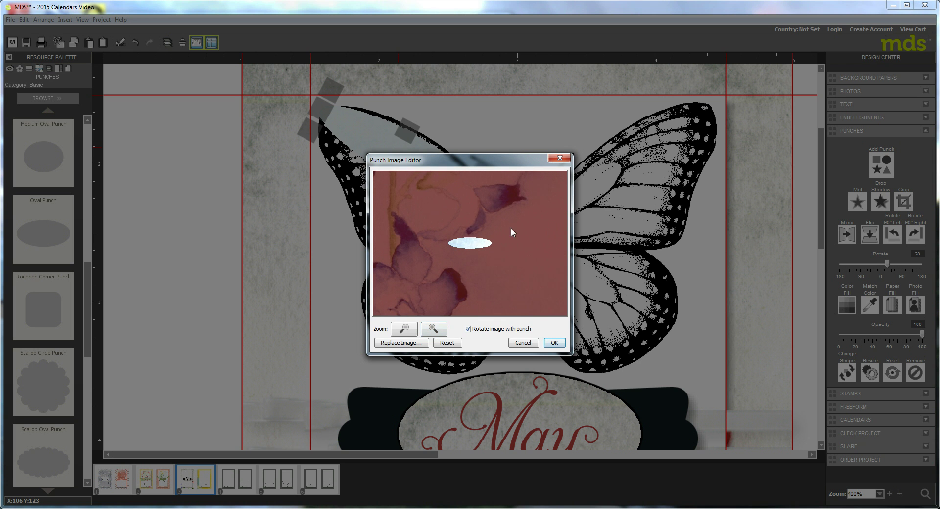
Step: Turn off Rotate image with punch, enlarge the image further and place a dark petal edge at the oval's outer tip
left_click(468, 330)
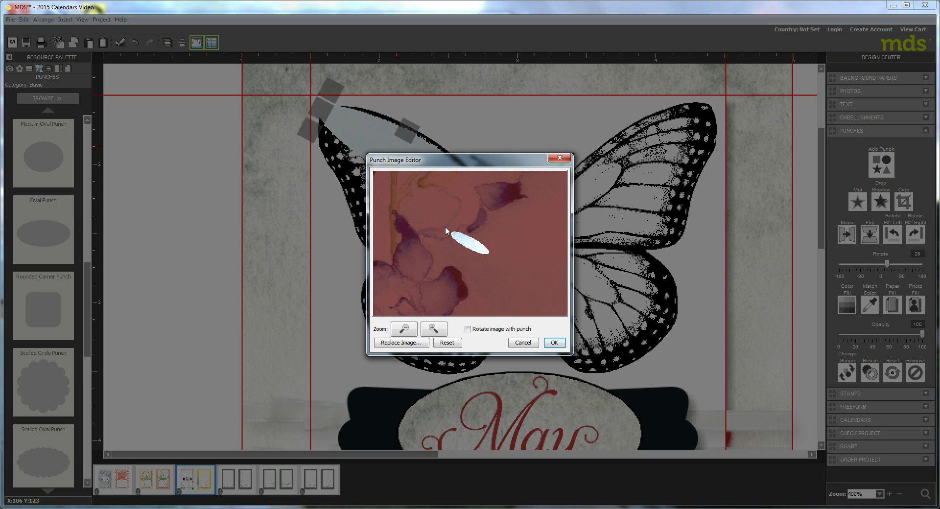
left_click_drag(410, 237, 503, 201)
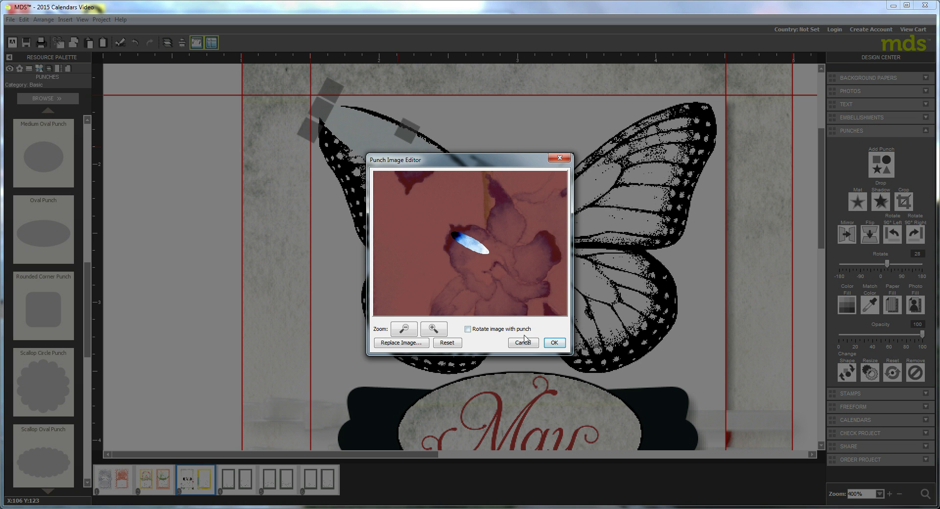
left_click(435, 331)
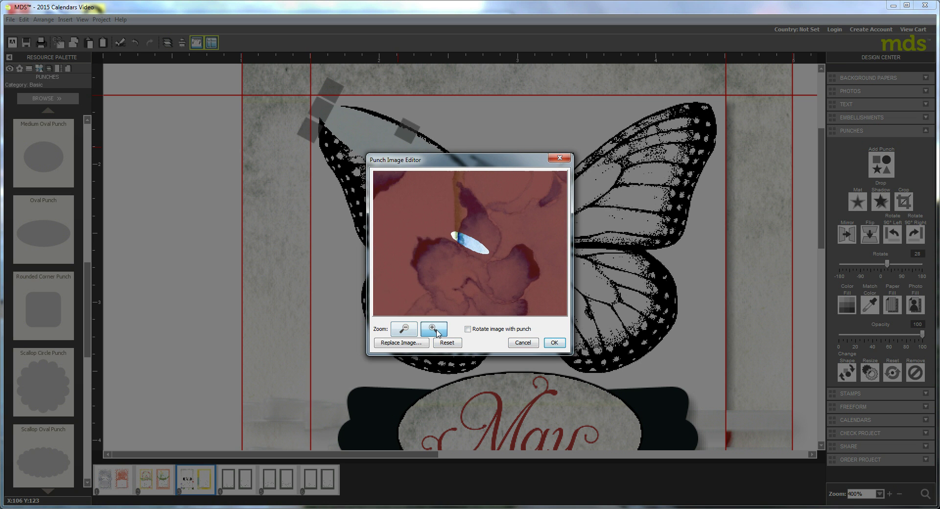
left_click(433, 329)
left_click_drag(431, 277, 482, 258)
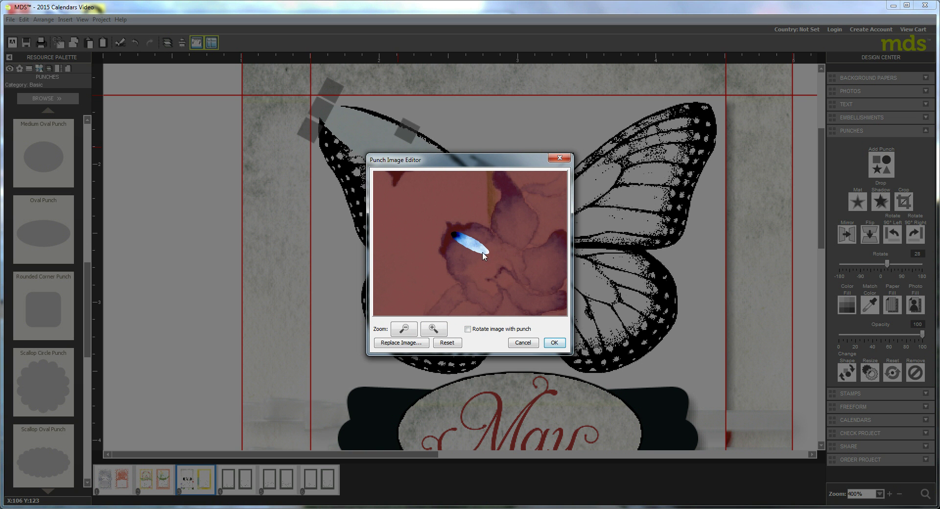
left_click(554, 342)
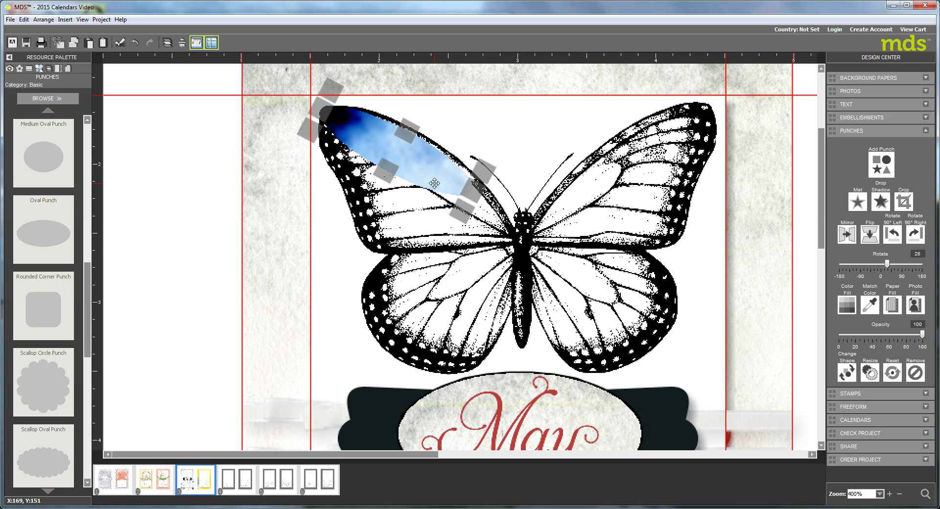
Step: Nudge the paper-filled oval slightly up and right to cover the upper-left wing's top edge
key("Up")
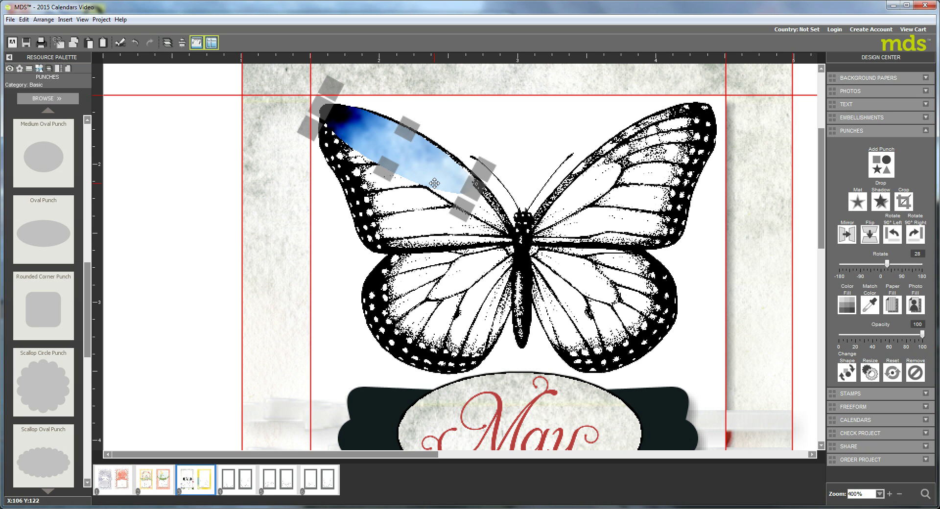
key("Right")
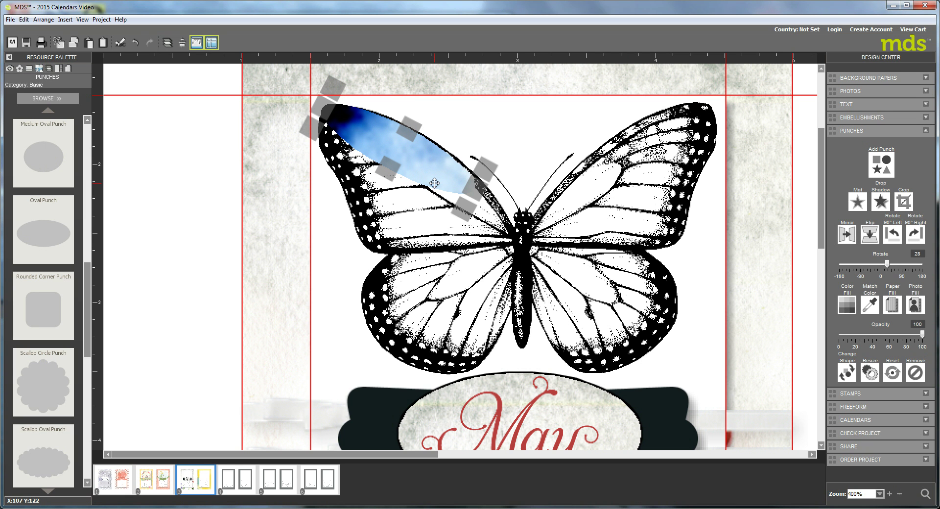
key("Up")
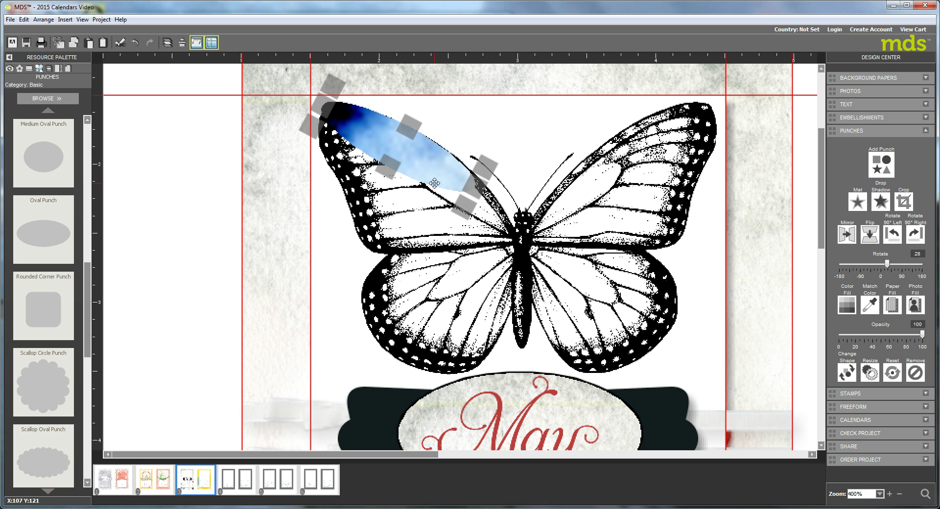
key("Down")
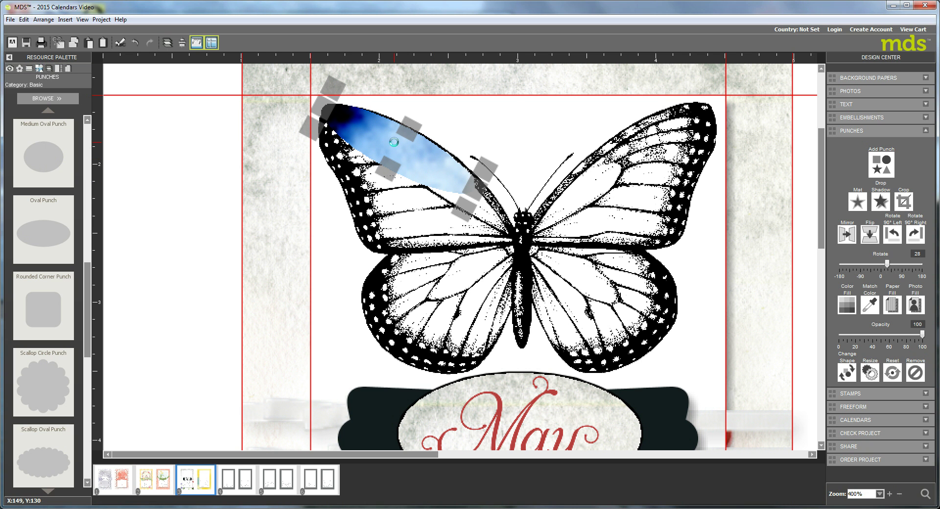
Step: Duplicate the filled oval, set the copy's rotation to 0, place it just below the first and shorten its inner end
left_click_drag(394, 141, 414, 161)
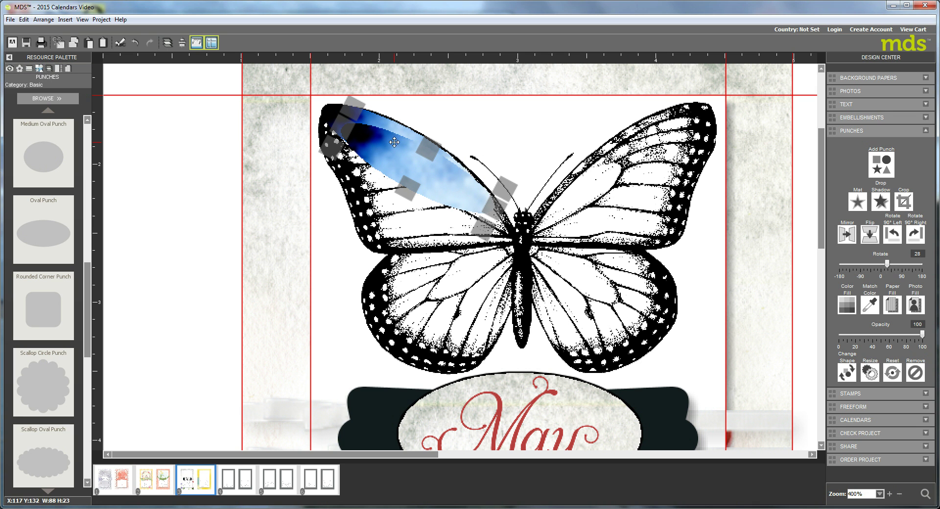
left_click_drag(494, 209, 479, 174)
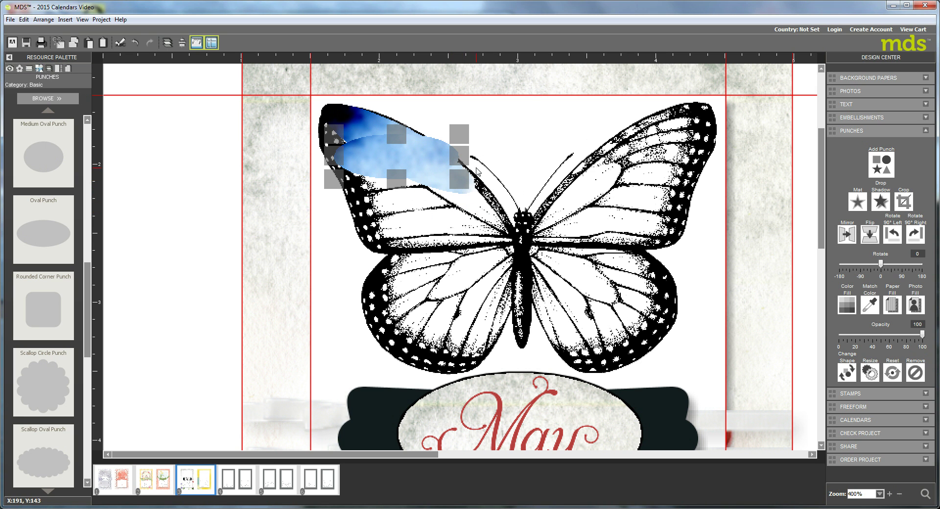
key("Up")
key("Up")
key("Up")
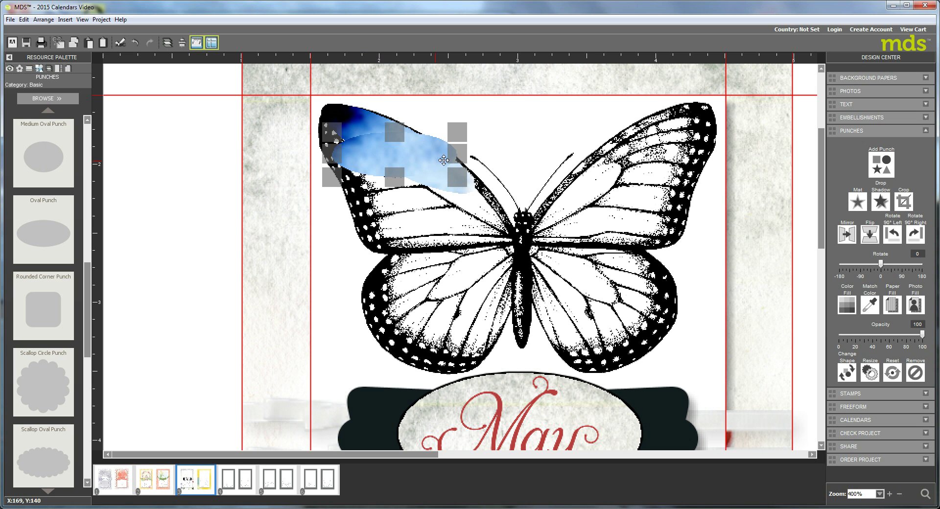
left_click_drag(457, 157, 424, 160)
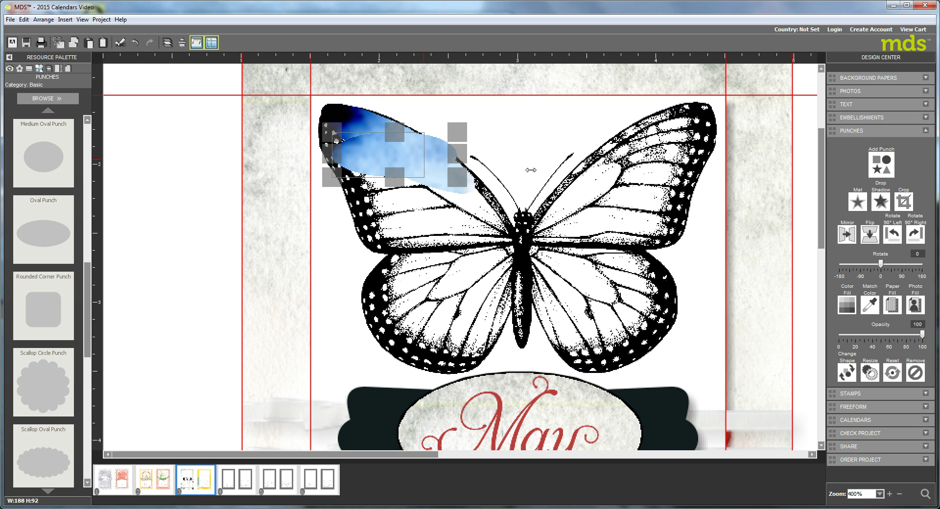
Step: Shift the paper image in the second oval so the dark petal edge falls at its outer tip
double_click(381, 156)
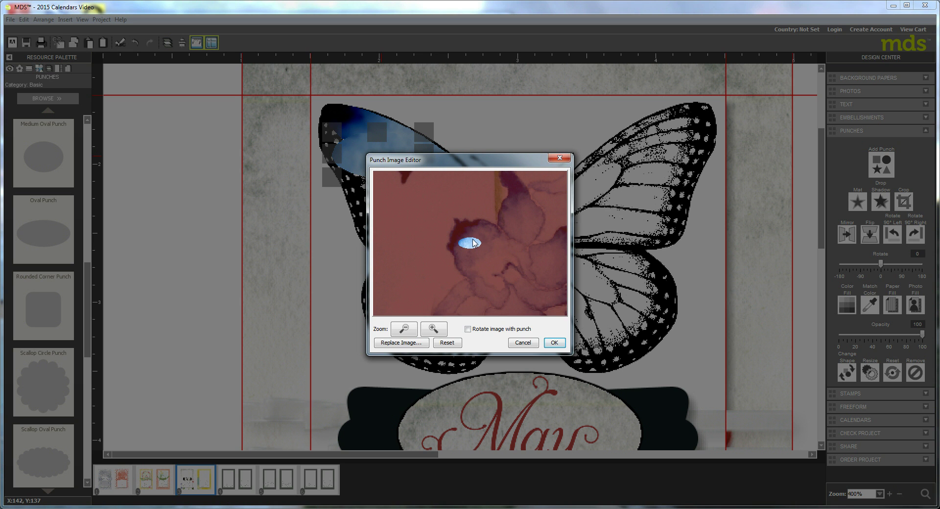
left_click_drag(472, 243, 473, 249)
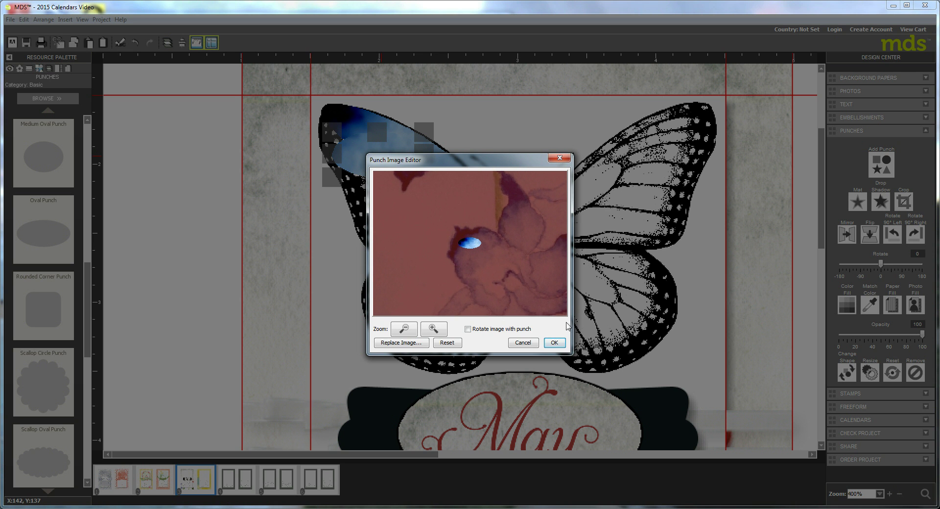
left_click(553, 343)
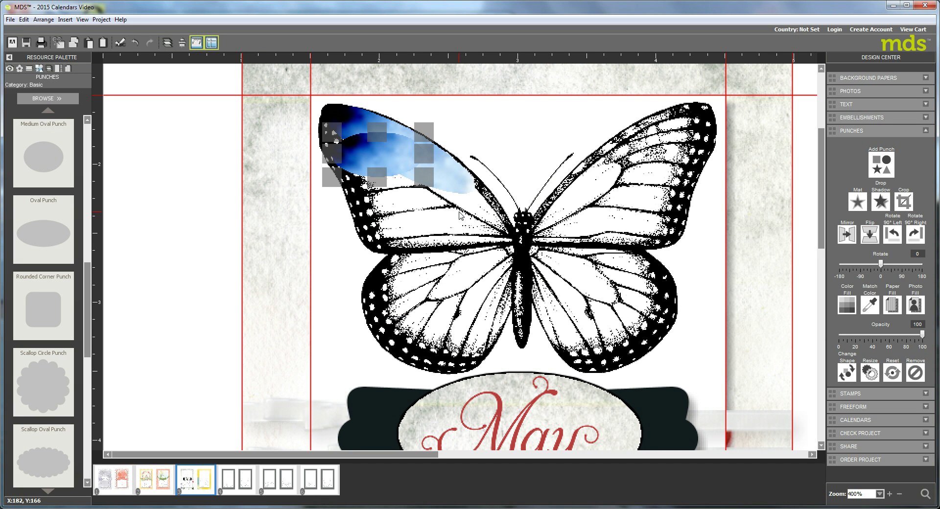
Step: Paste a copy of the second oval, flatten it lower on the wing and shift its paper image slightly up and right
key("ctrl+v")
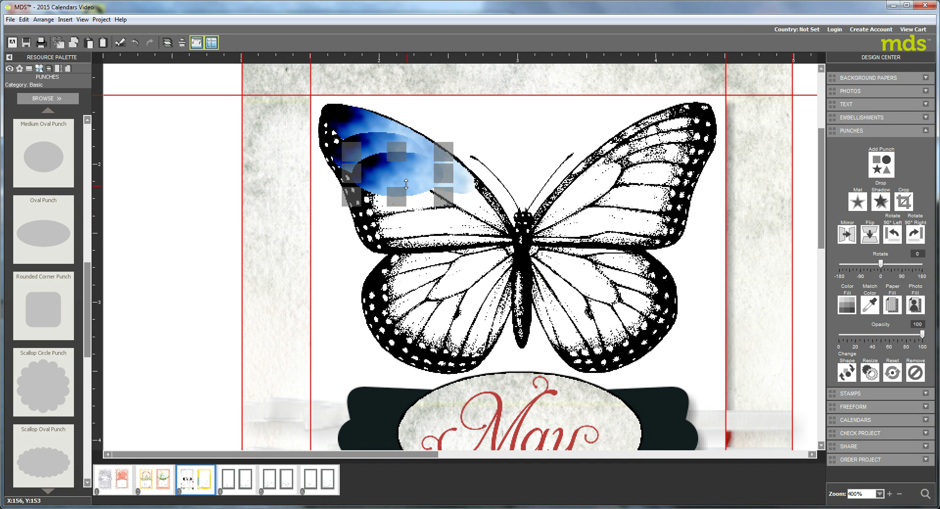
left_click_drag(402, 184, 394, 207)
left_click_drag(395, 156, 397, 167)
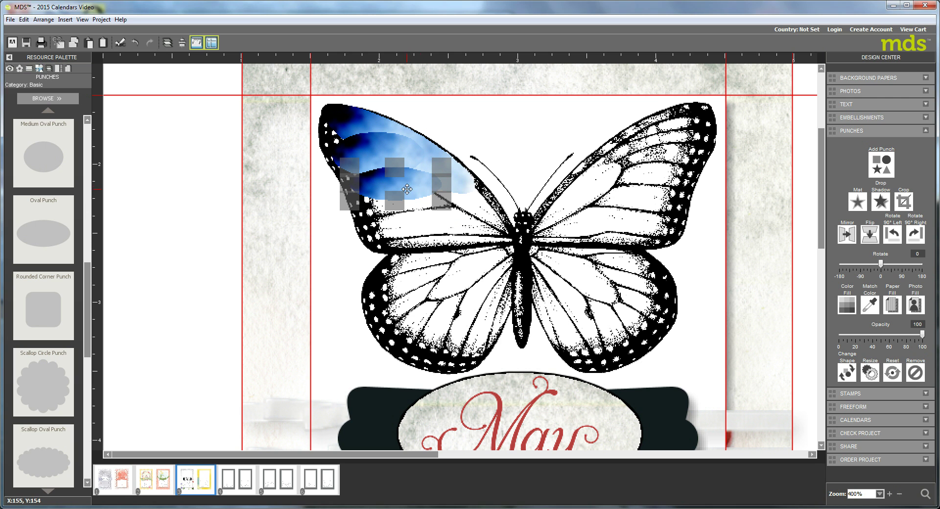
double_click(405, 190)
left_click_drag(486, 258, 494, 246)
left_click(556, 343)
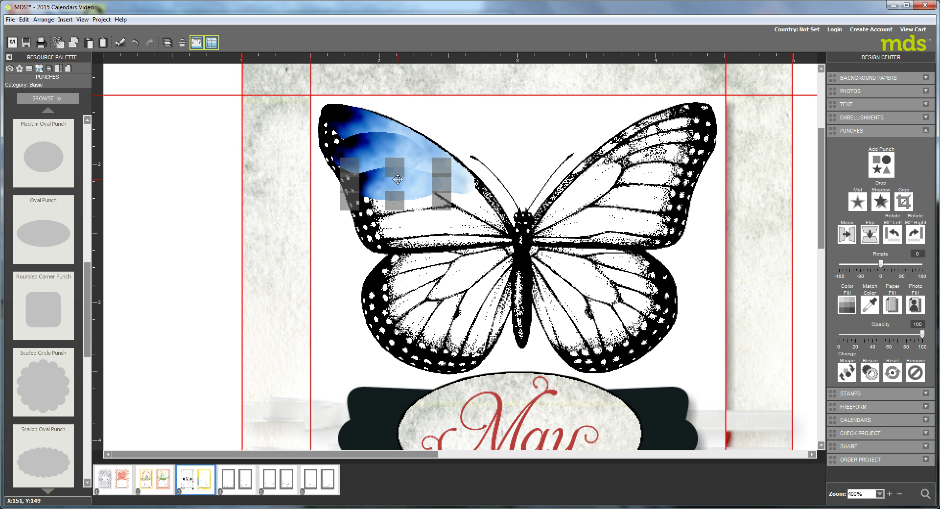
Step: Duplicate the flattened oval below the third one and shift its paper image to a deep blue petal area
left_click_drag(396, 177, 432, 207)
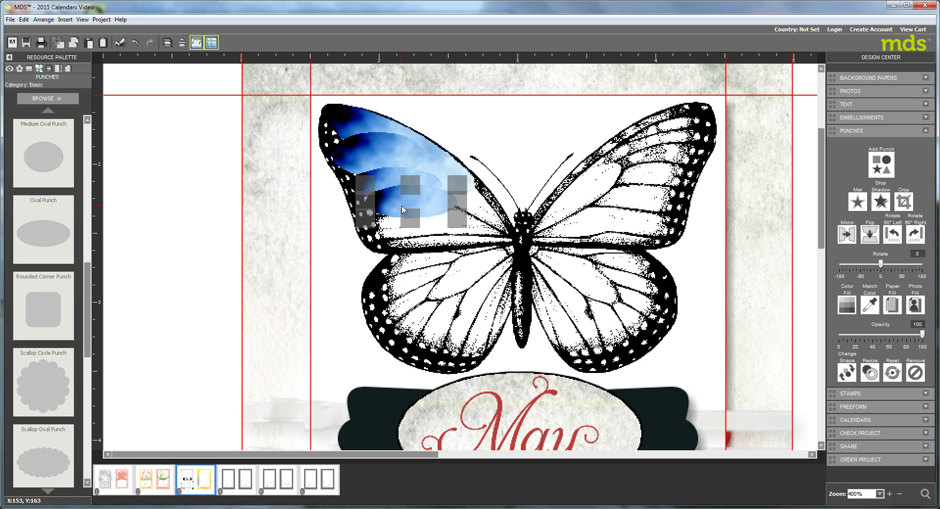
double_click(416, 202)
left_click_drag(400, 208, 418, 85)
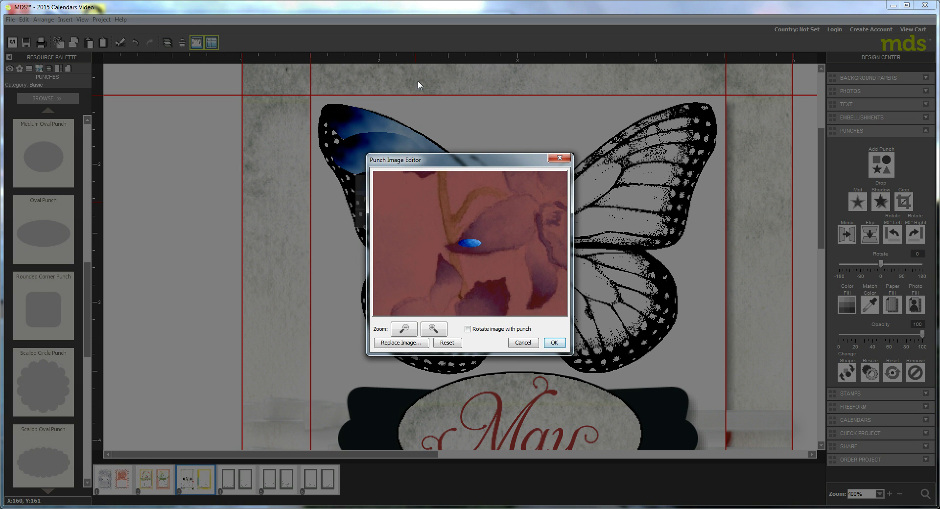
left_click_drag(473, 262, 471, 260)
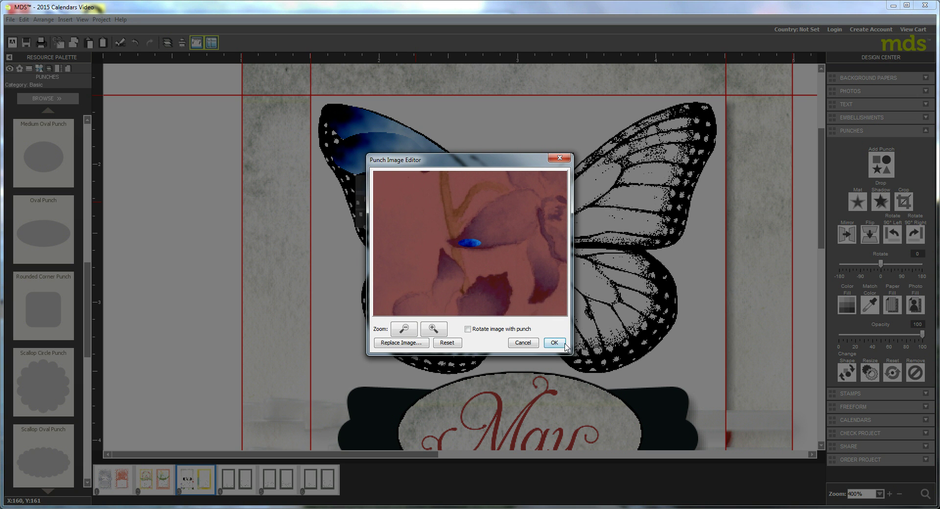
left_click(554, 342)
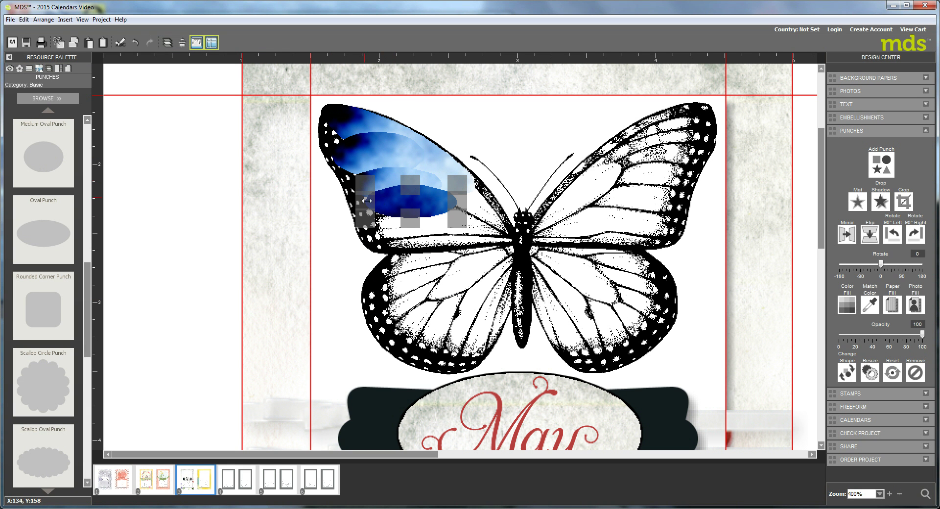
Step: Shift the paper image in the fourth oval so a light petal fills it with the dark edge at its outer tip
left_click(404, 201)
double_click(406, 202)
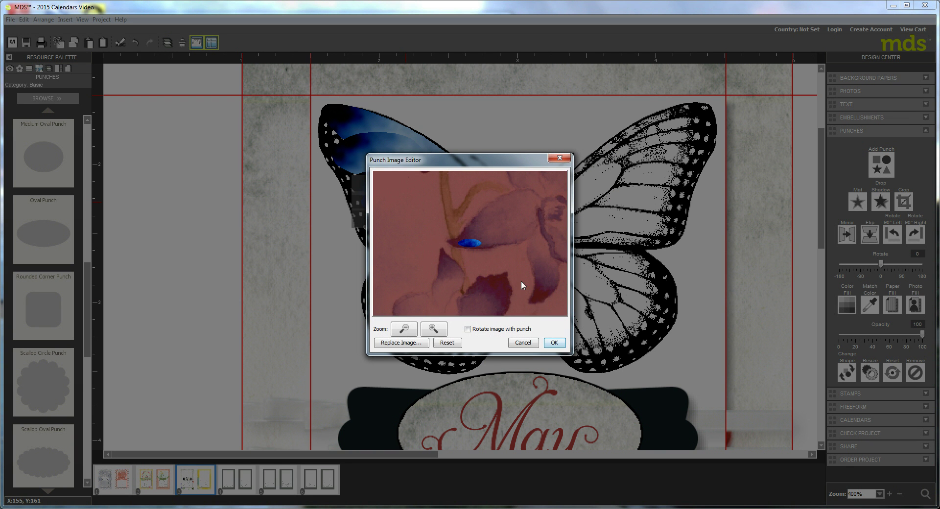
left_click_drag(487, 289, 530, 368)
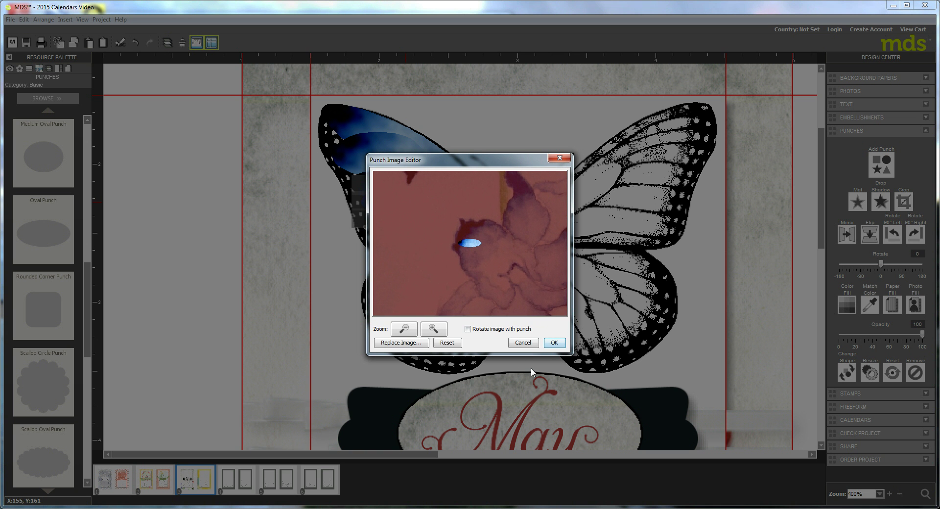
left_click(554, 342)
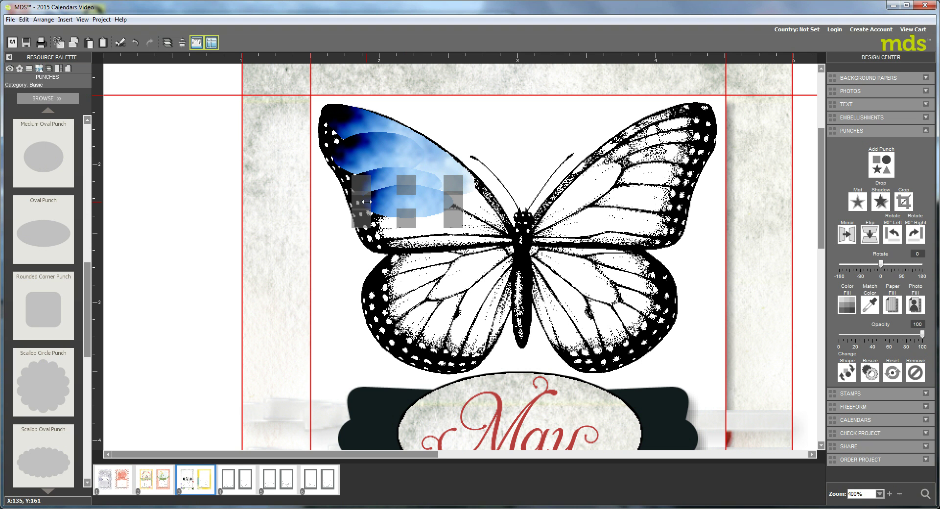
Step: Place a copy of the fourth oval beneath it, stretch it toward the body and flatten it slightly, and extend the fourth oval's inner end
left_click_drag(367, 202, 400, 227)
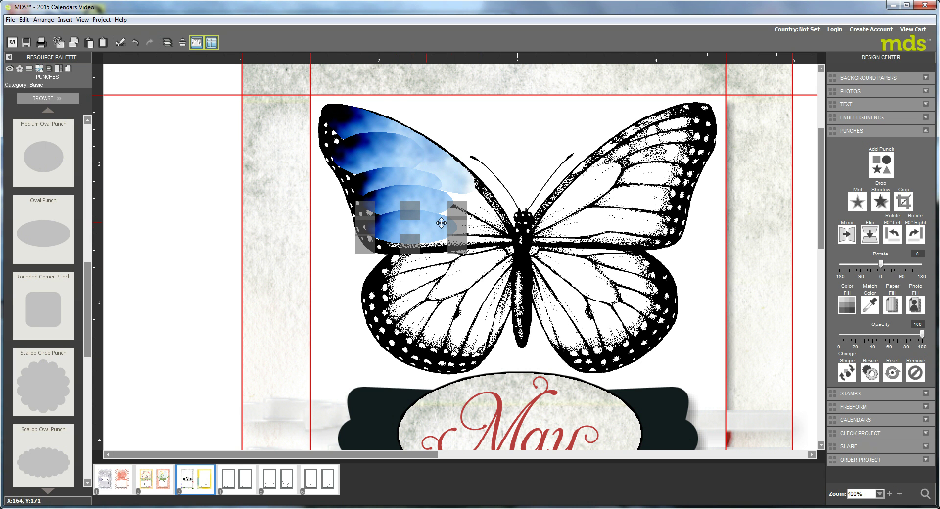
left_click_drag(457, 228, 492, 226)
left_click_drag(427, 244, 427, 239)
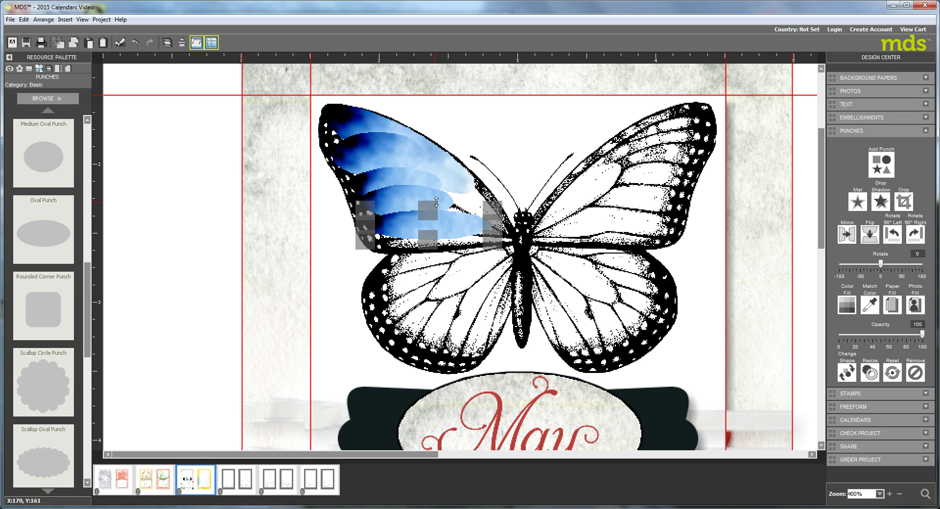
key("ctrl+z")
mouse_move(455, 201)
left_mouse_down()
mouse_move(478, 208)
mouse_move(465, 202)
left_mouse_up()
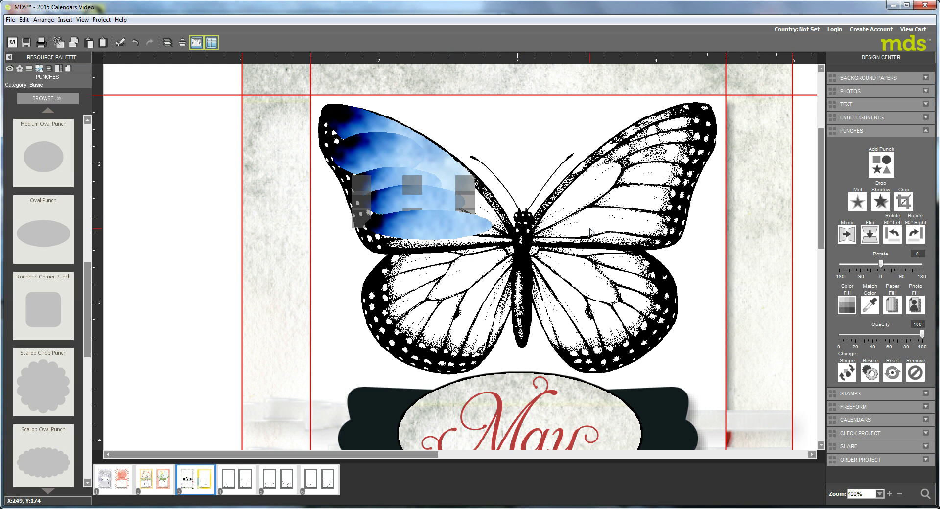
Step: Bring the butterfly stamp layer above the oval punches to preview the coloring, and return it beneath them
left_click(46, 69)
left_click(48, 69)
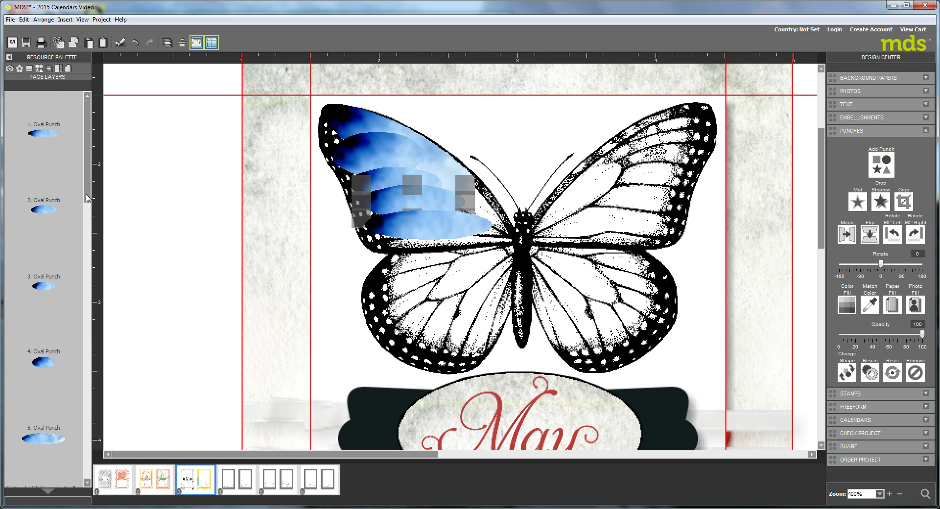
scroll(44, 245, "down", 3)
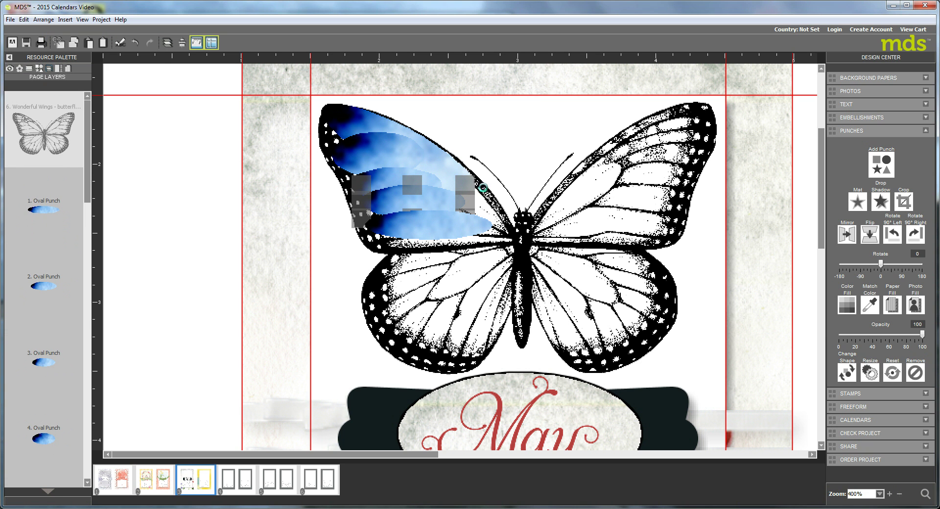
key("ctrl+shift+bracketright")
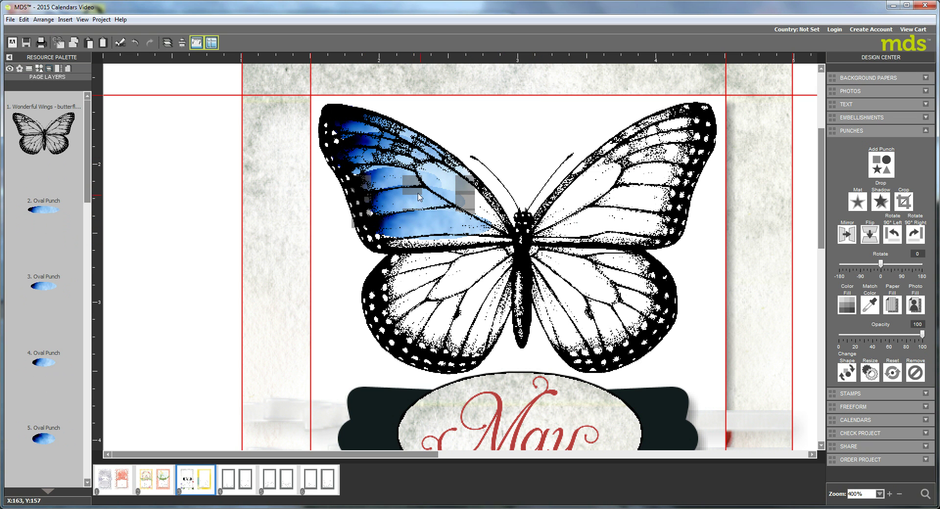
left_click_drag(35, 121, 72, 437)
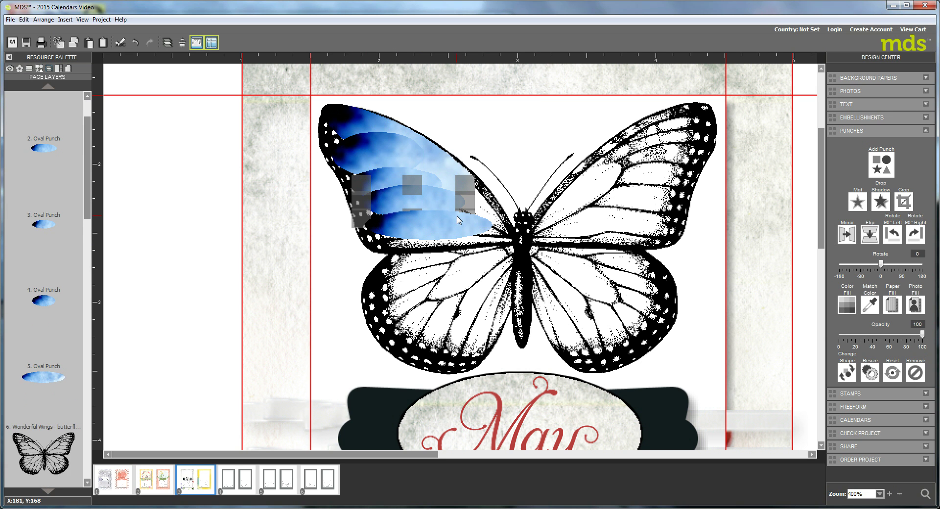
Step: Duplicate the lowest oval of the left upper wing and place the copy at the matching spot on the right upper wing
left_click(430, 224)
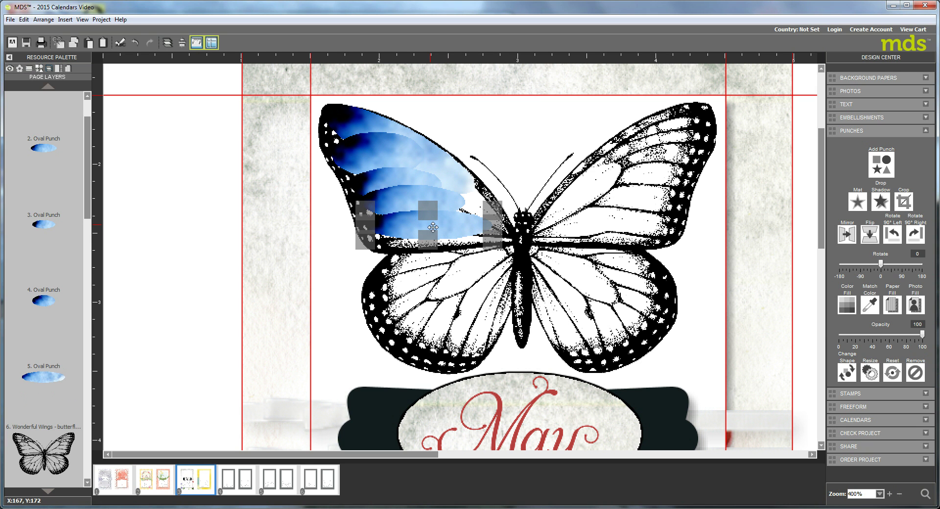
key("ctrl+d")
left_click_drag(612, 216, 606, 226)
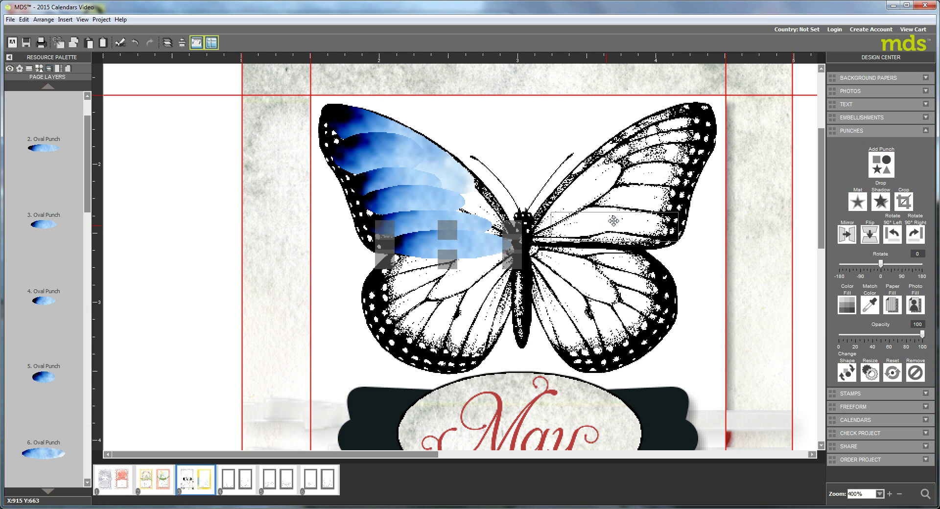
left_click(614, 220)
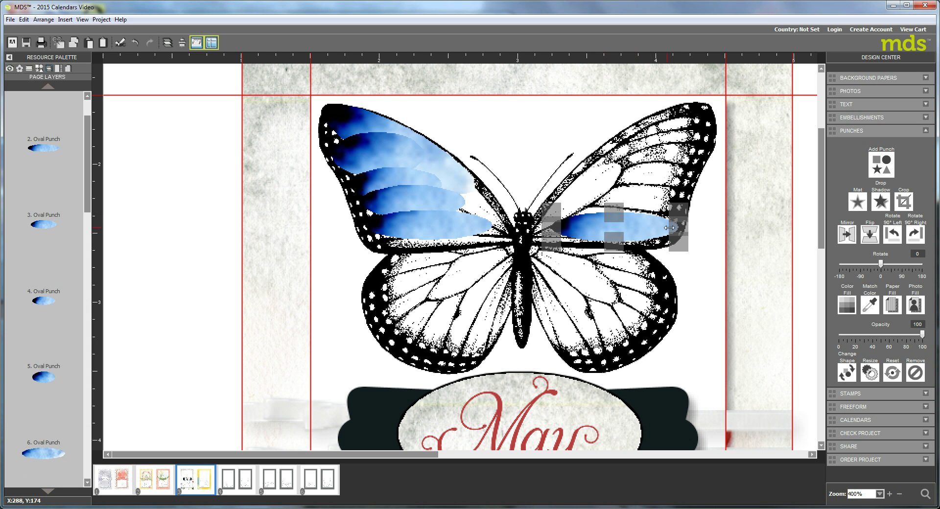
left_click(650, 228)
left_click_drag(650, 228, 637, 224)
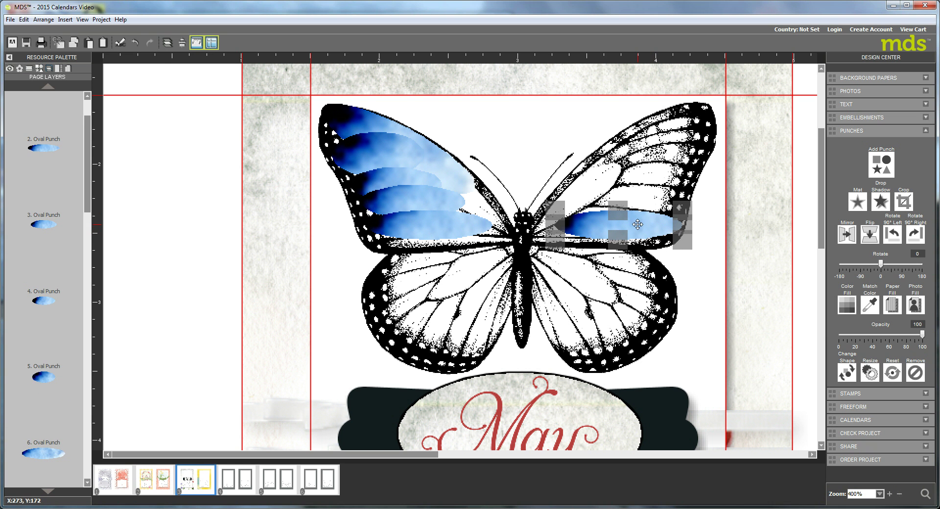
Step: Shift the paper image in the right-wing oval so the dark petal edge falls at its outer tip
double_click(637, 224)
left_click_drag(431, 247, 384, 239)
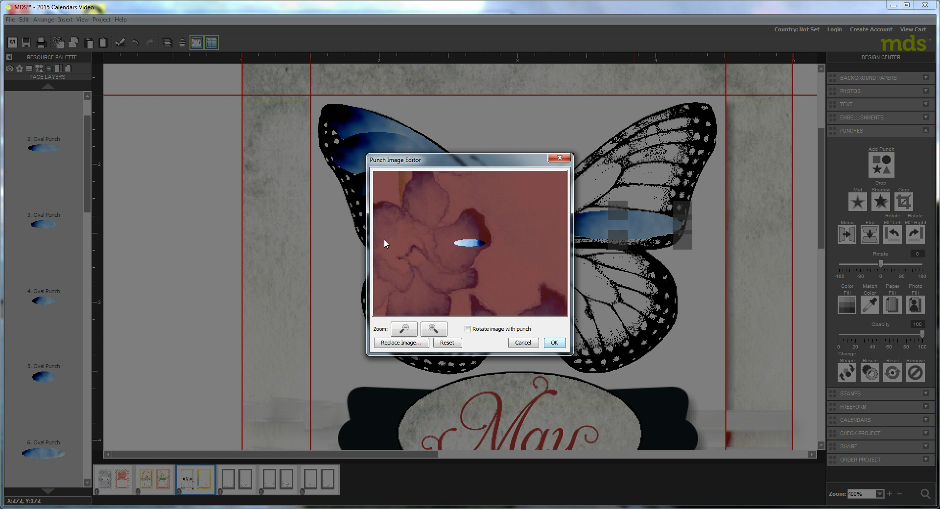
left_click(554, 342)
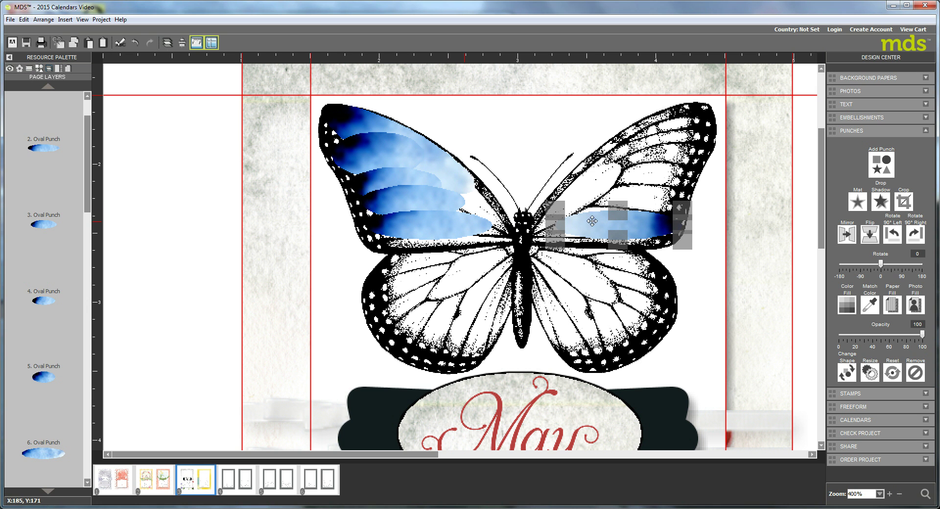
Step: Duplicate the right-wing oval, move the copy onto the left lower wing and rotate it to -55
key("ctrl+v")
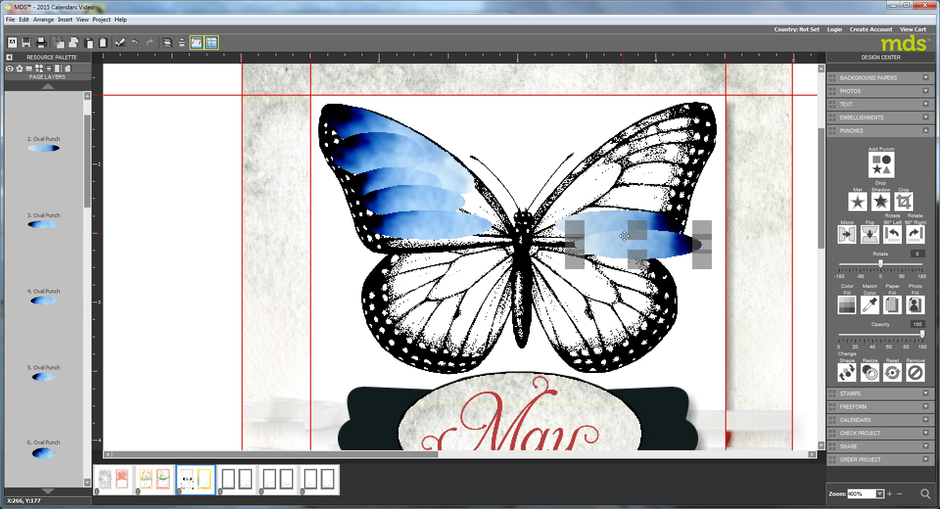
left_click_drag(460, 298, 452, 304)
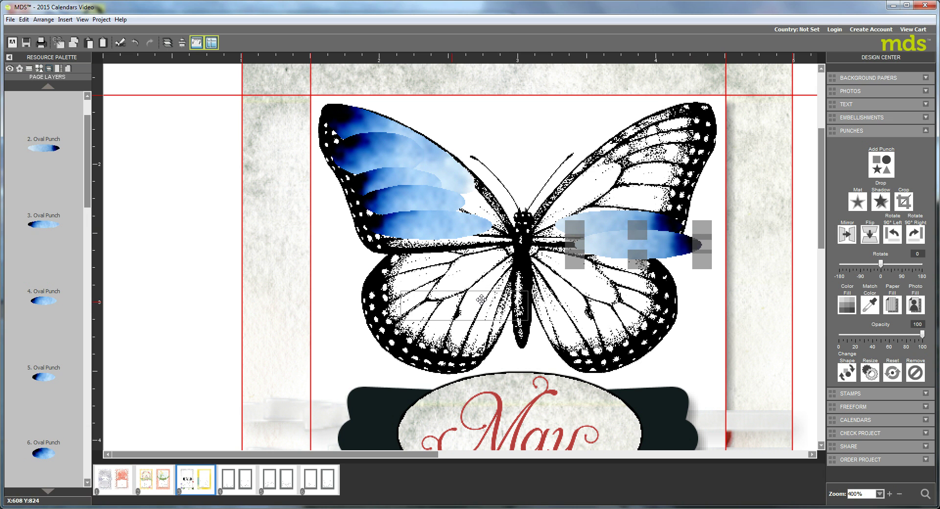
left_click(523, 293)
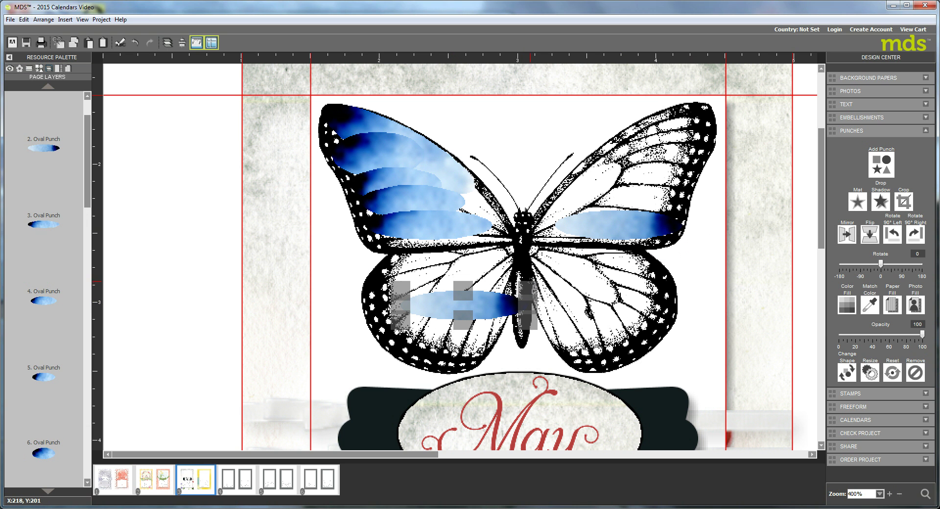
left_click_drag(528, 293, 536, 275)
left_click_drag(570, 275, 570, 276)
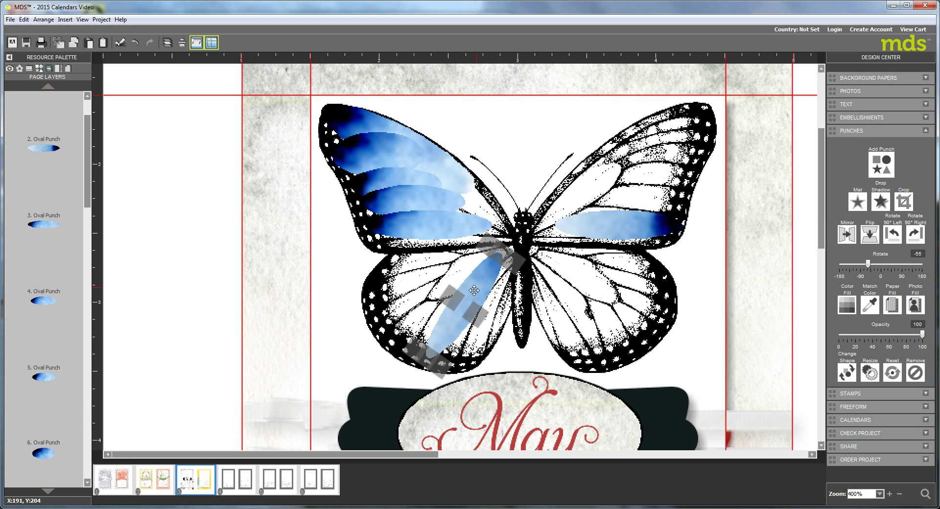
Step: Shorten and widen the lower-wing oval, rotate it to -66 and position it beside the butterfly's body
left_click_drag(492, 298, 495, 292)
left_click_drag(490, 304, 472, 296)
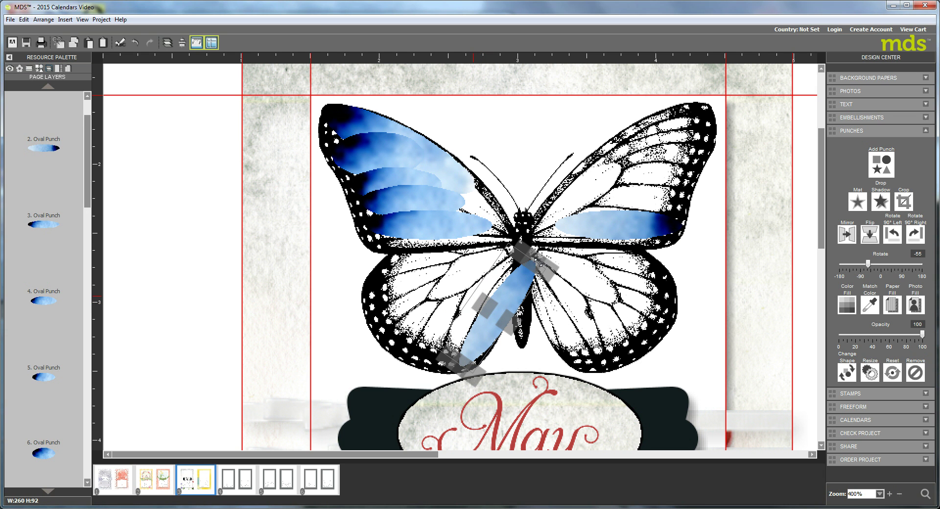
left_click_drag(531, 267, 499, 298)
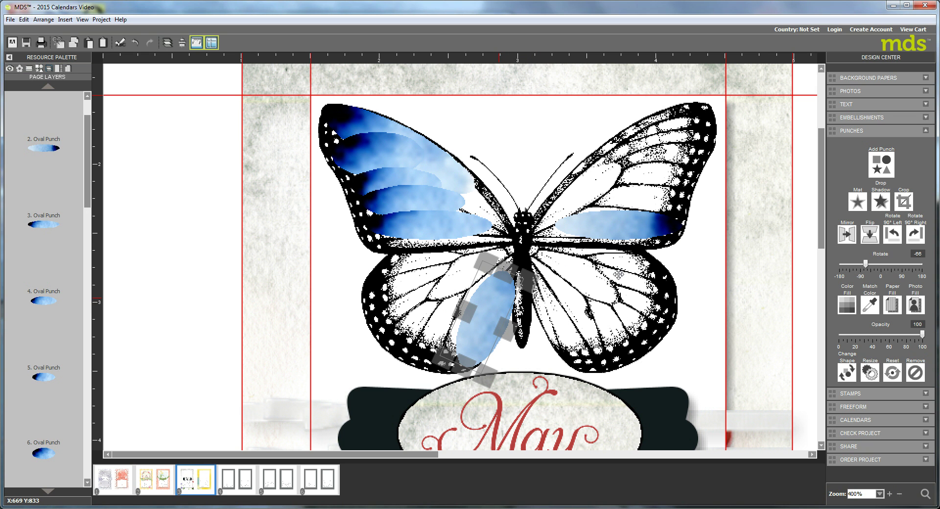
left_click_drag(618, 274, 621, 278)
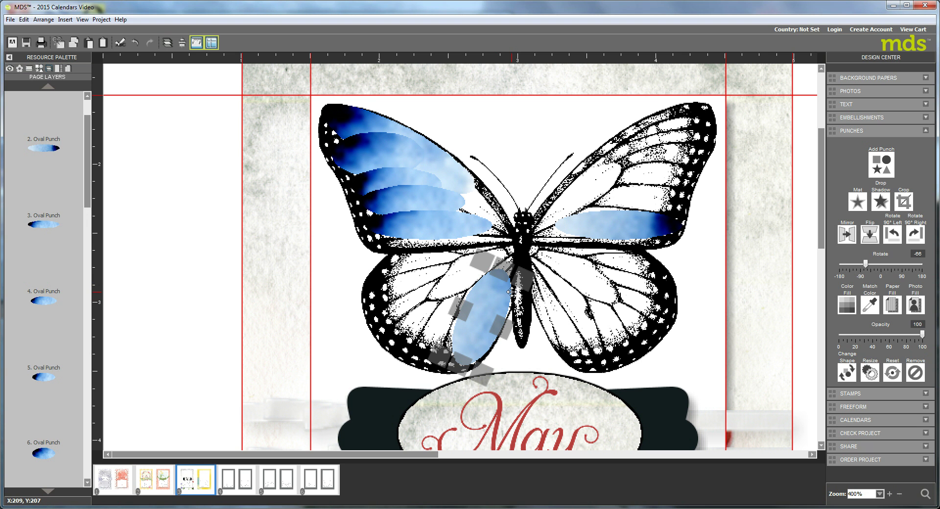
left_click_drag(511, 291, 512, 293)
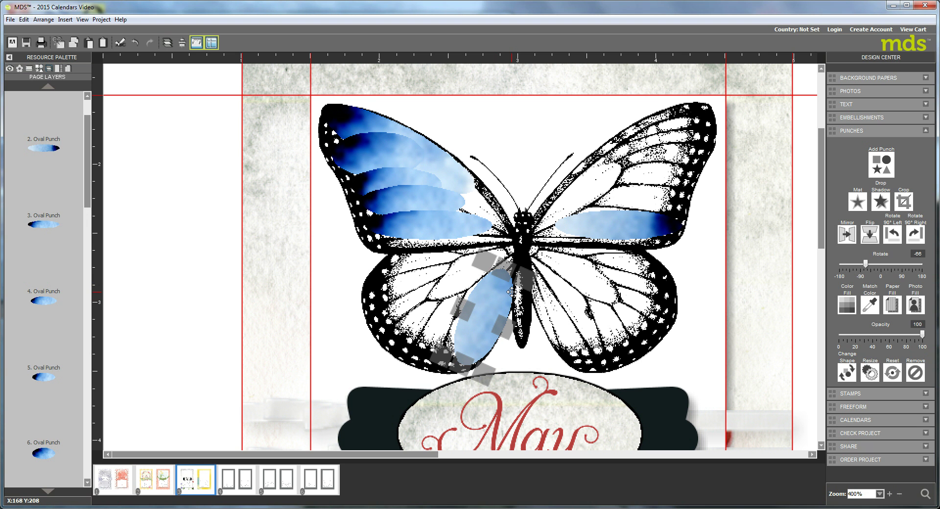
left_click_drag(511, 292, 512, 292)
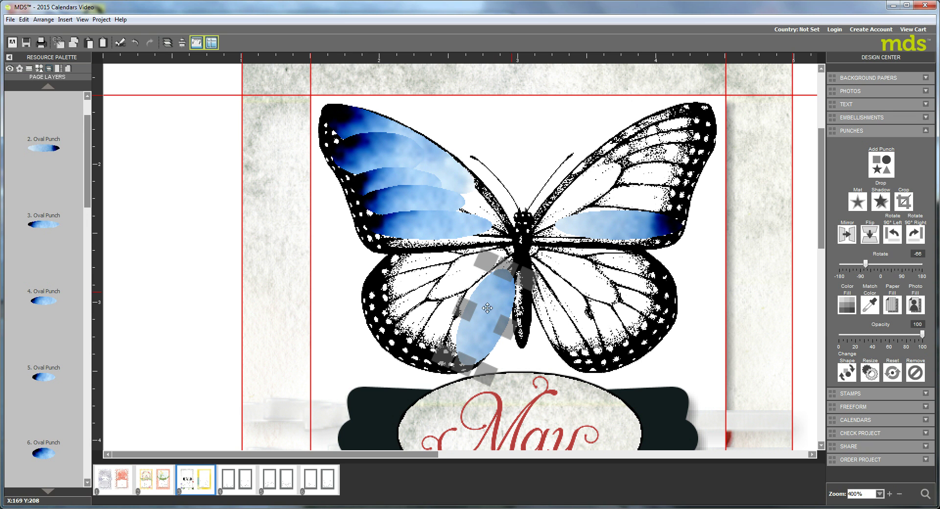
key("ctrl+z")
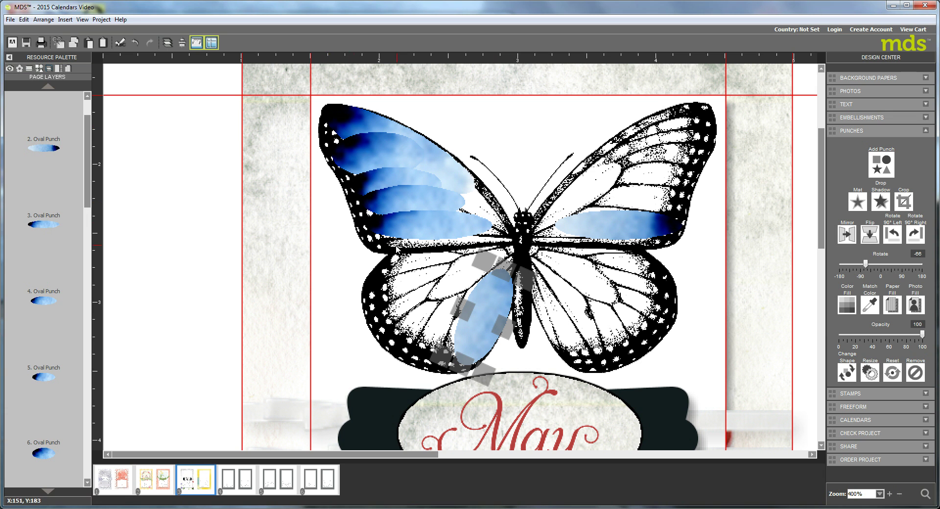
Step: Shift the paper image in the lower-wing oval so the dark petal edge falls at its lower, outer end
double_click(485, 303)
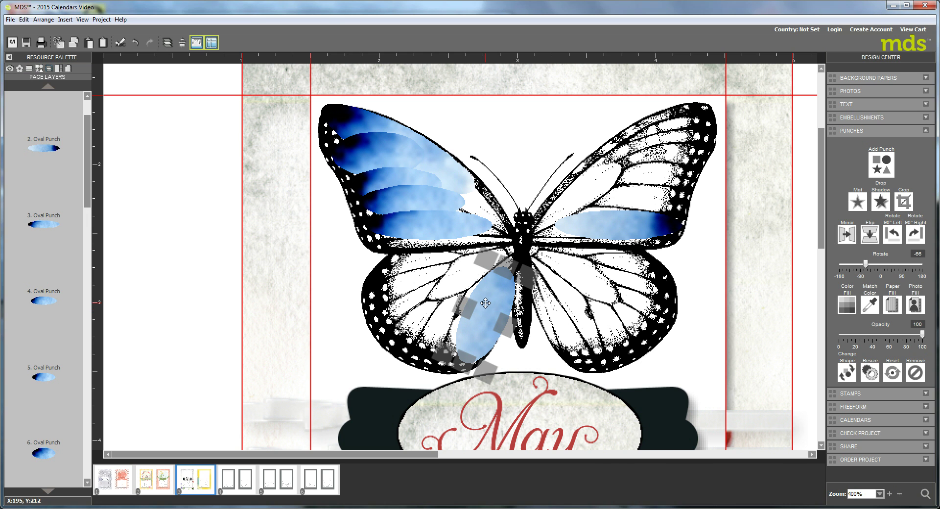
left_click_drag(457, 260, 525, 175)
left_click_drag(452, 293, 502, 313)
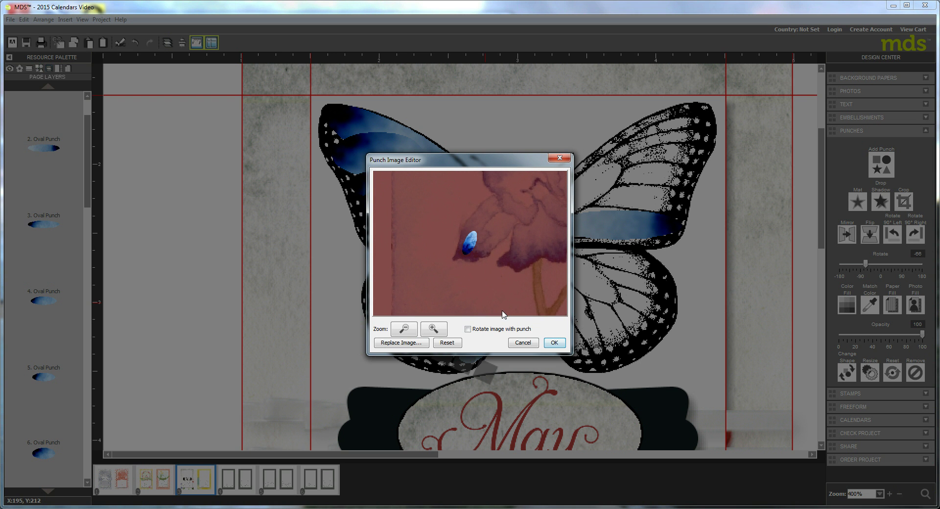
left_click(554, 342)
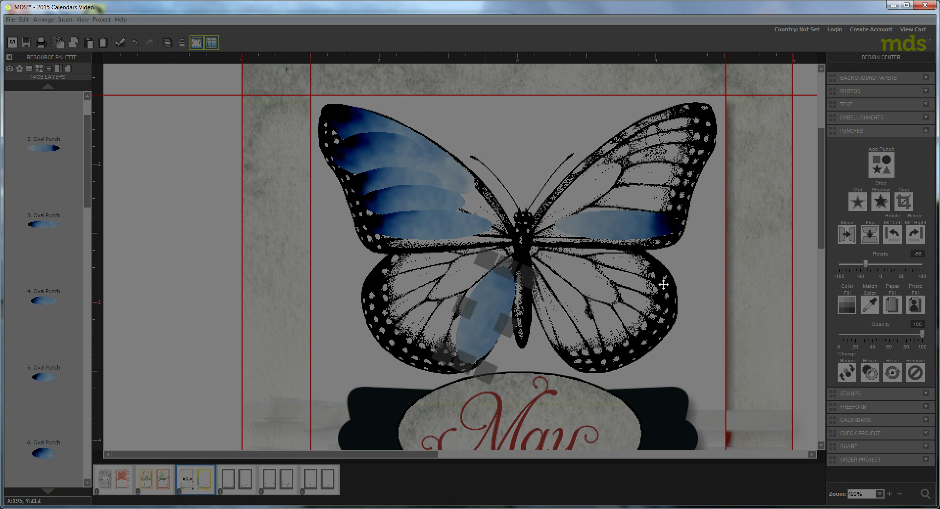